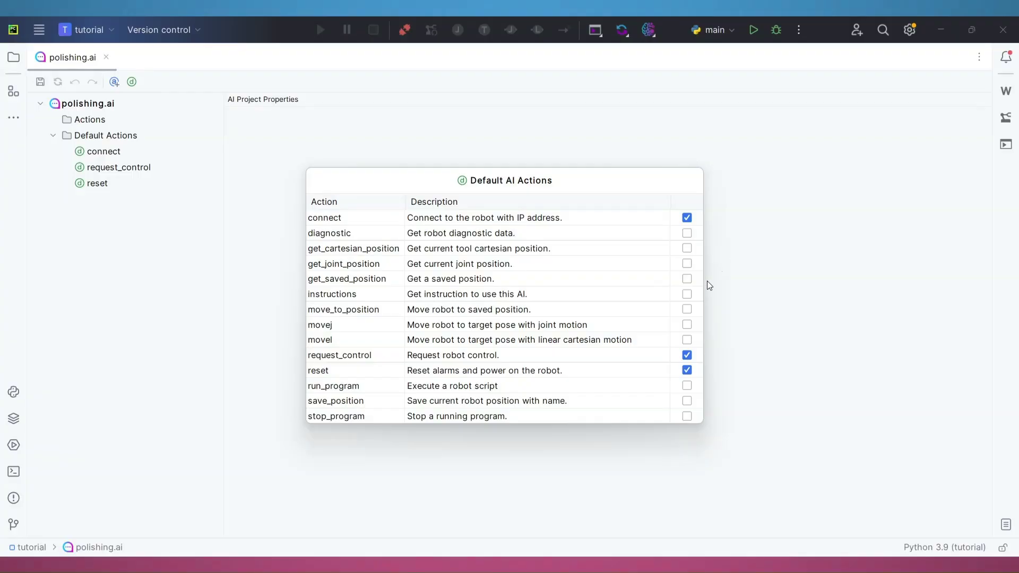
Enable the default AI actions get_saved_position, move_to_position and save_position for the polishing.ai project
{"action": "left_click", "coordinate": [688, 279]}
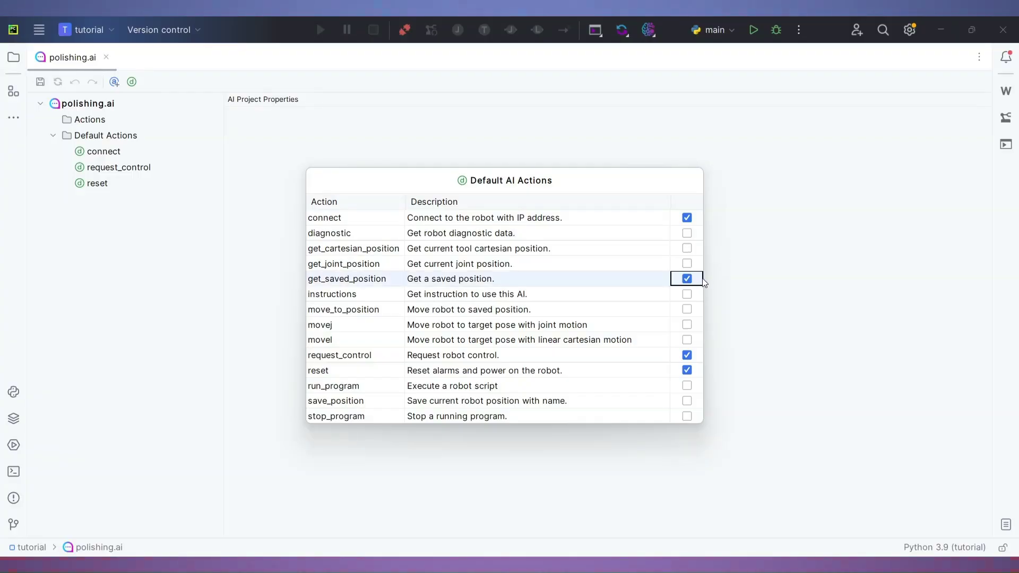
{"action": "left_click", "coordinate": [687, 309]}
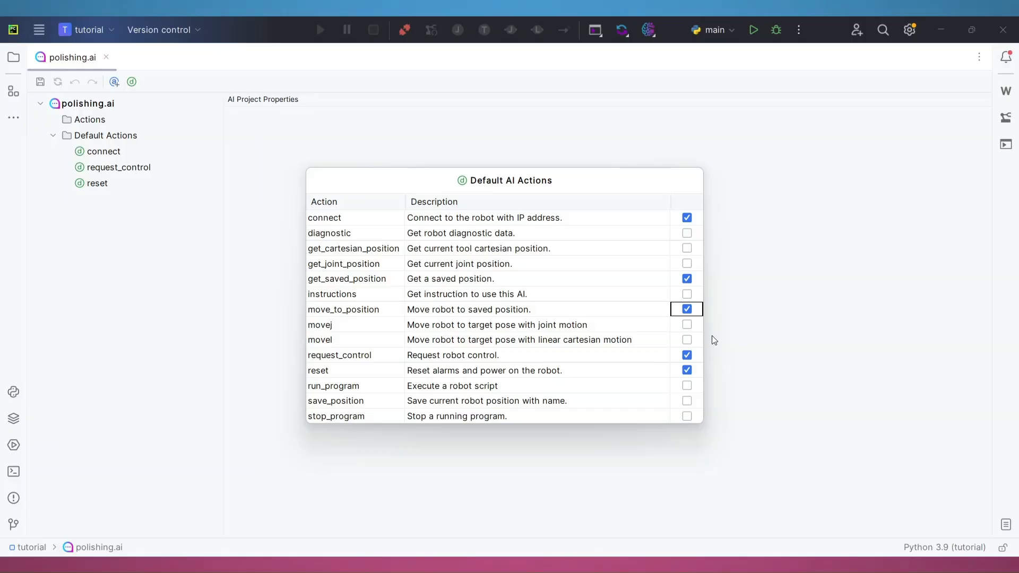
{"action": "left_click", "coordinate": [687, 401]}
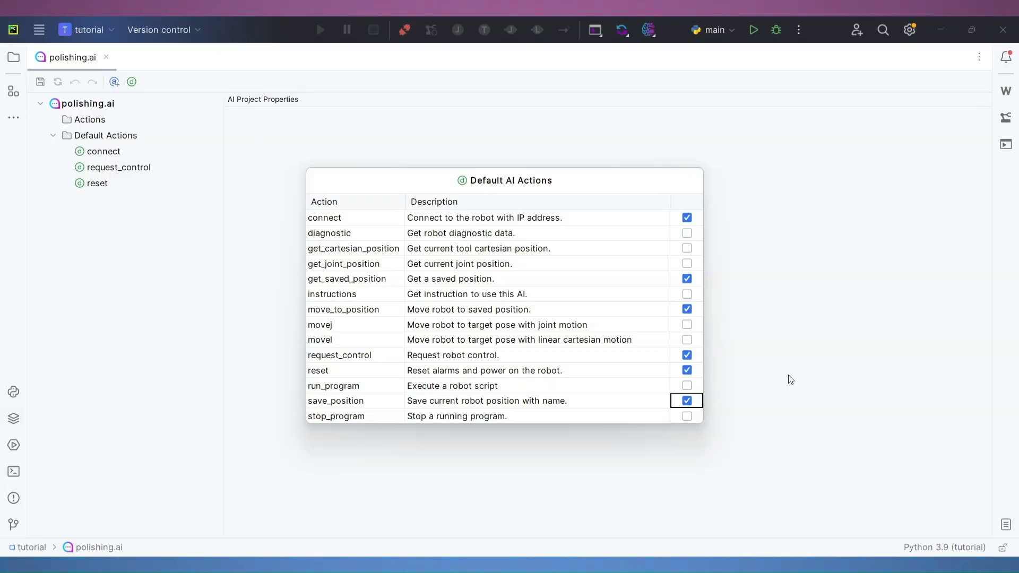
{"action": "left_click", "coordinate": [790, 379]}
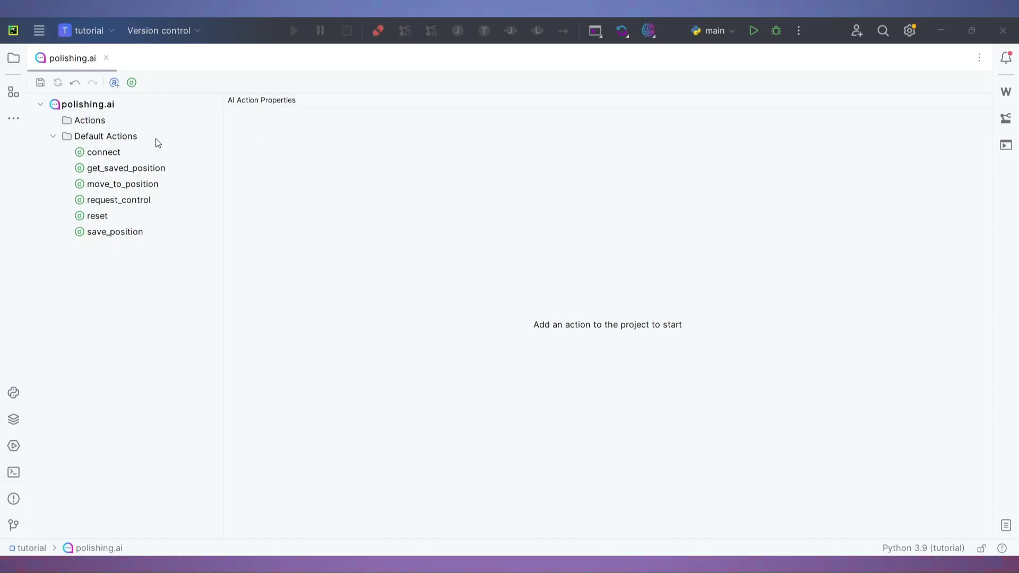
Create a new AI action named activate_sander in the polishing.ai project
{"action": "left_click", "coordinate": [114, 82]}
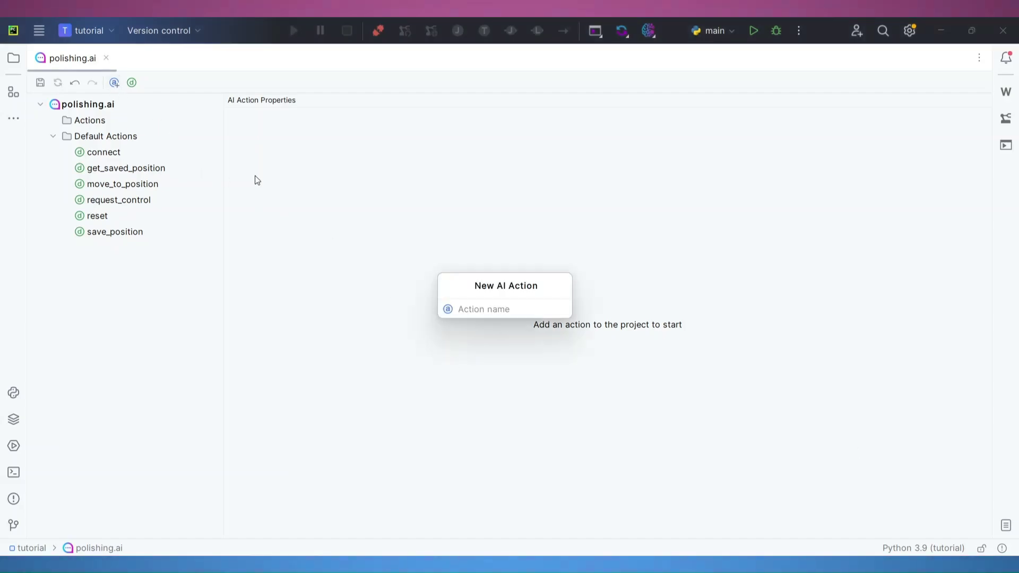
{"action": "left_click", "coordinate": [472, 308]}
{"action": "type", "text": "activat"}
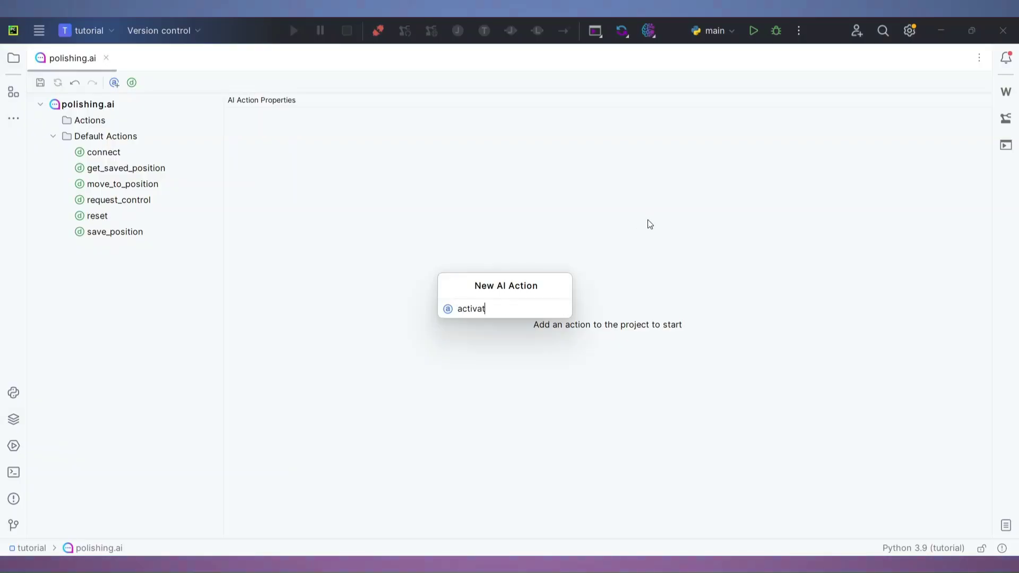
{"action": "type", "text": "e_sander"}
{"action": "key", "text": "Return"}
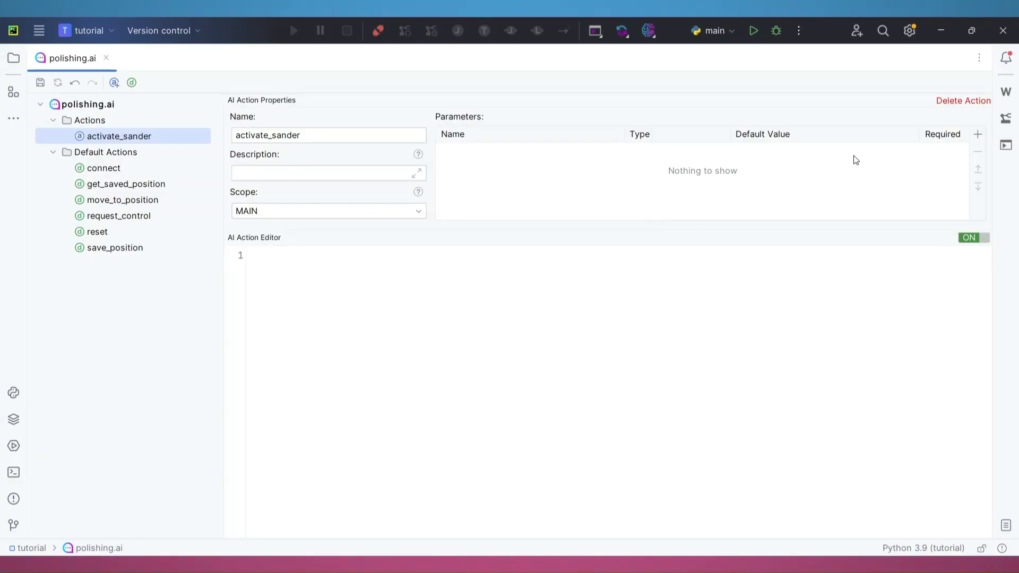
Add a parameter named rpm to the activate_sander action
{"action": "left_click", "coordinate": [977, 134]}
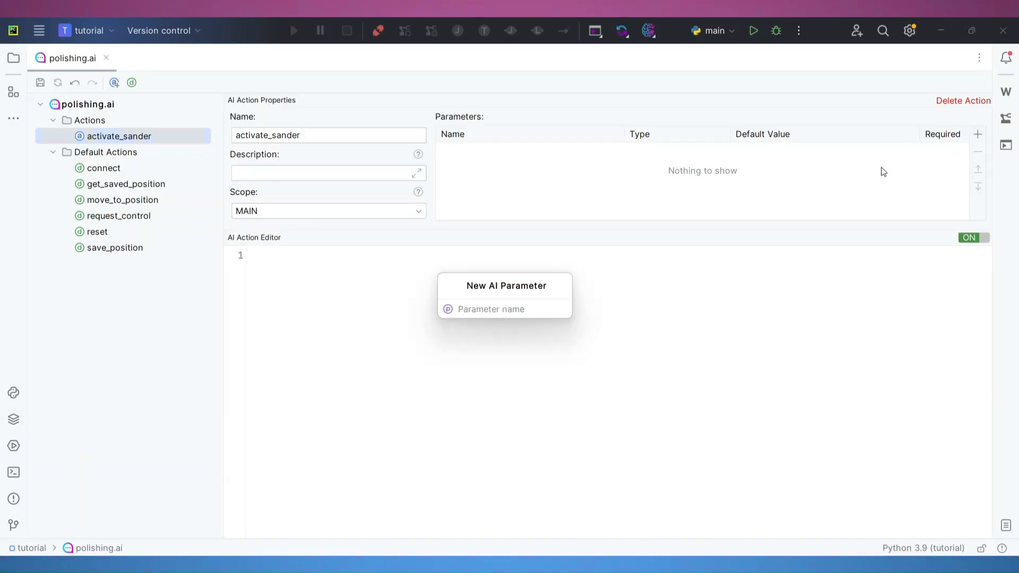
{"action": "left_click", "coordinate": [535, 309]}
{"action": "type", "text": "rpm"}
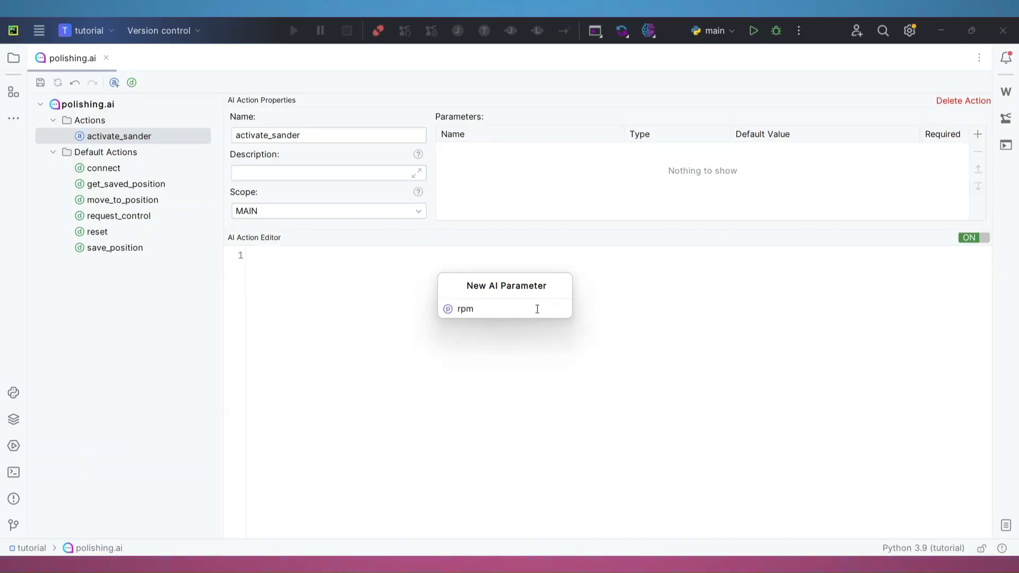
{"action": "key", "text": "Return"}
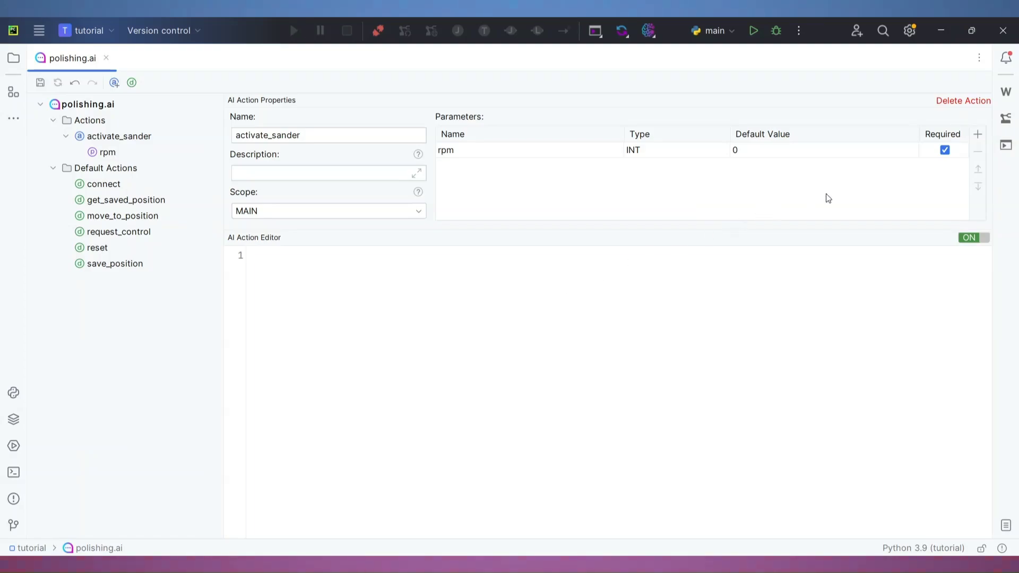
Make the rpm parameter not required and set its default value to 2000
{"action": "left_click", "coordinate": [945, 152]}
{"action": "double_click", "coordinate": [819, 152]}
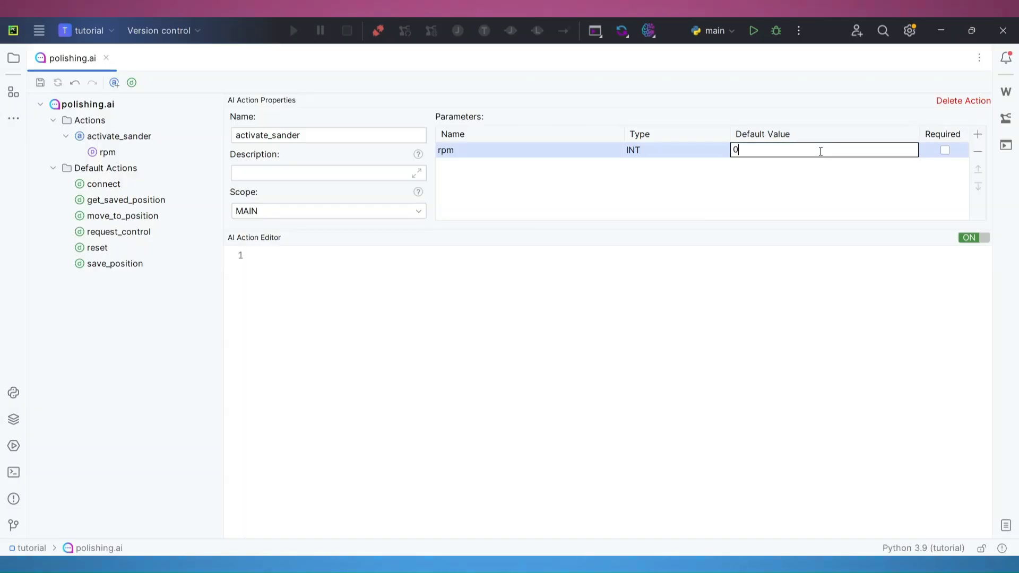
{"action": "key", "text": "BackSpace"}
{"action": "type", "text": "2000"}
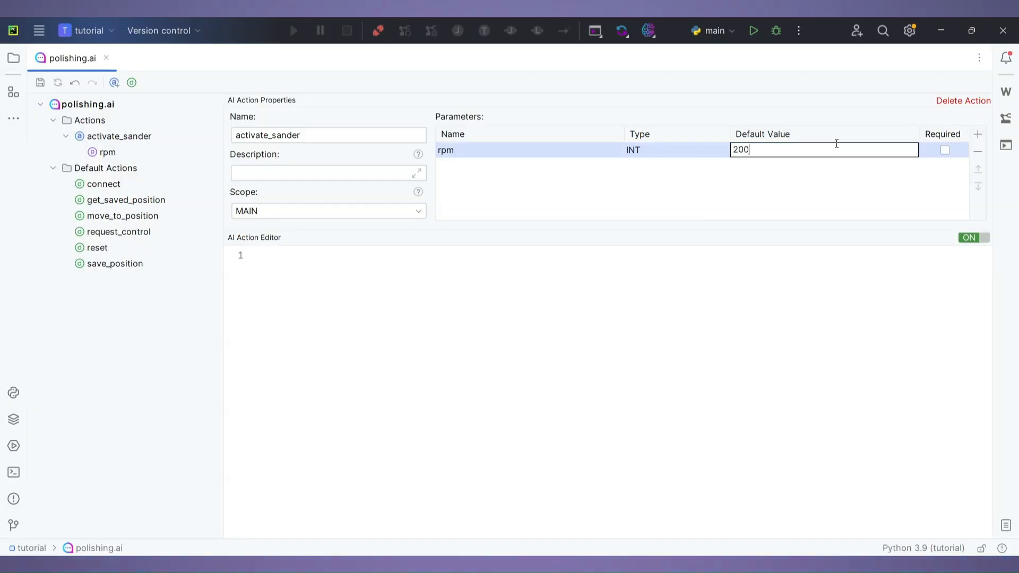
{"action": "left_click", "coordinate": [840, 295]}
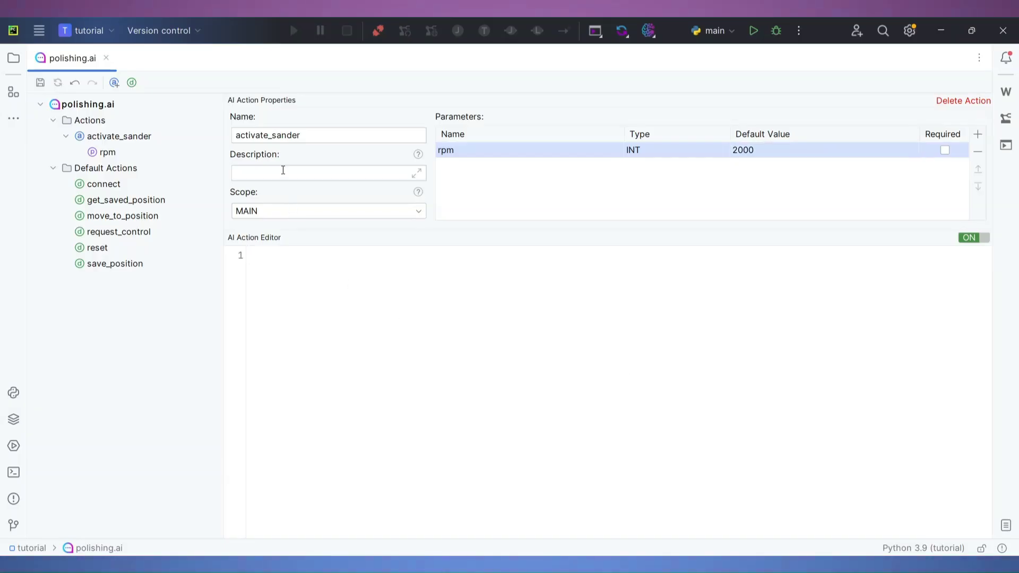
Enter "activate / turn on the polishing tool with specified rpm" as the description of the activate_sander action
{"action": "left_click", "coordinate": [417, 173]}
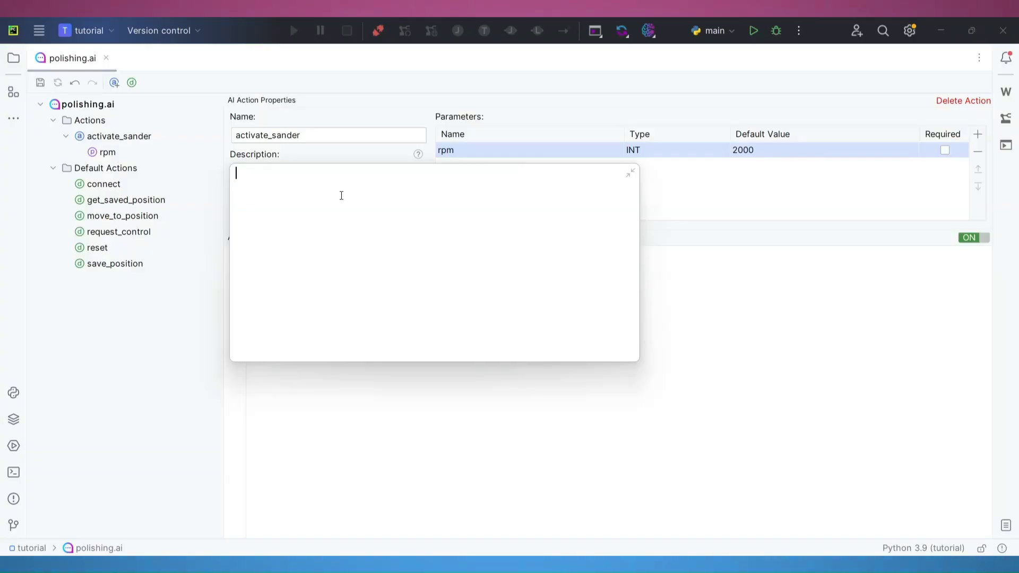
{"action": "type", "text": "activat"}
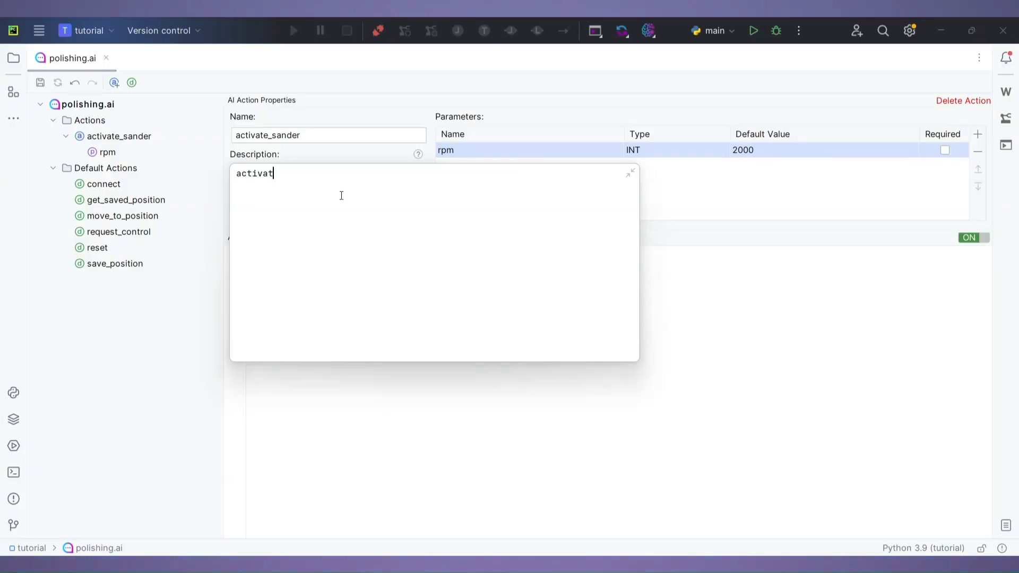
{"action": "type", "text": "e / turn o"}
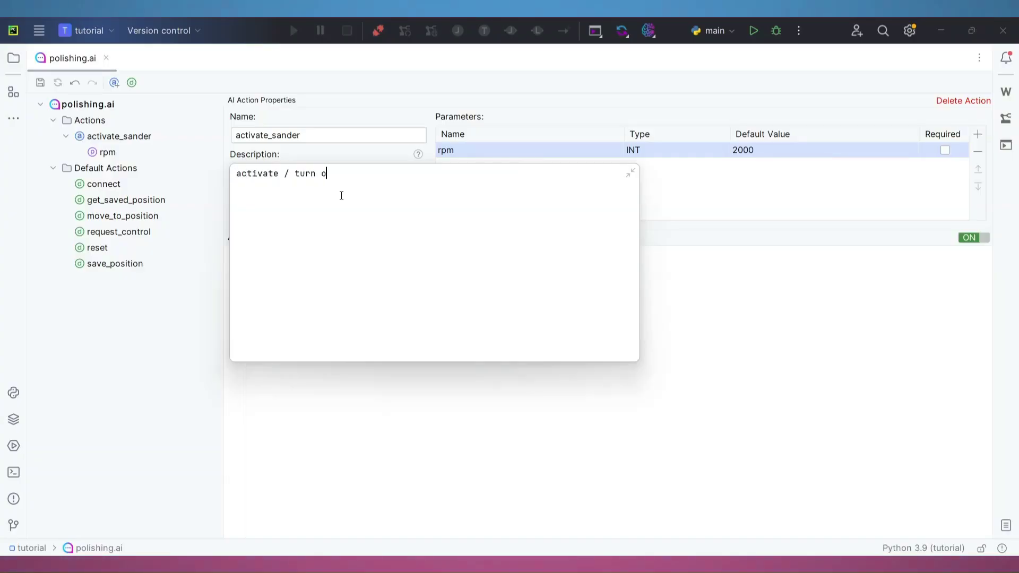
{"action": "type", "text": "n the polishing too"}
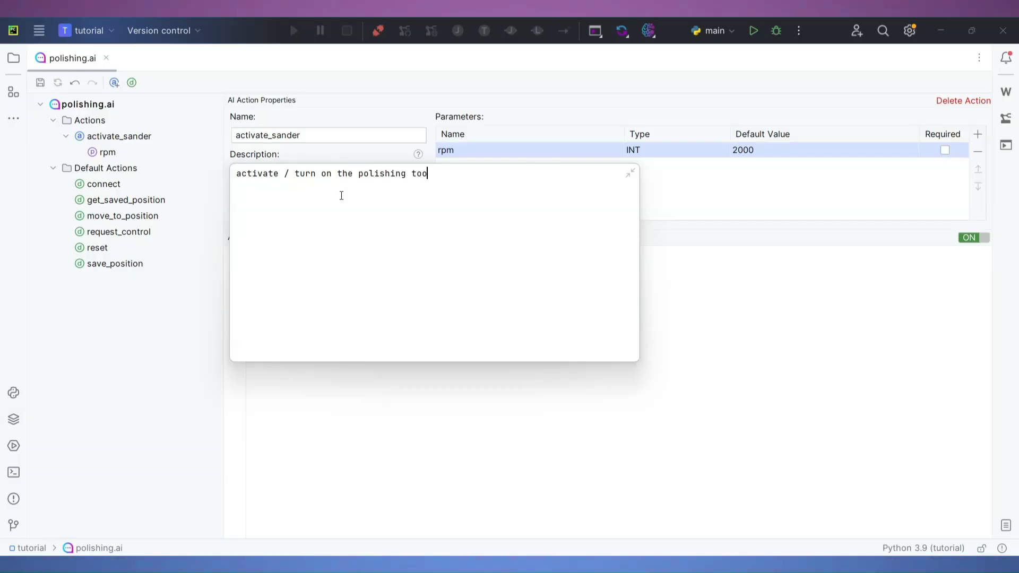
{"action": "type", "text": "l with "}
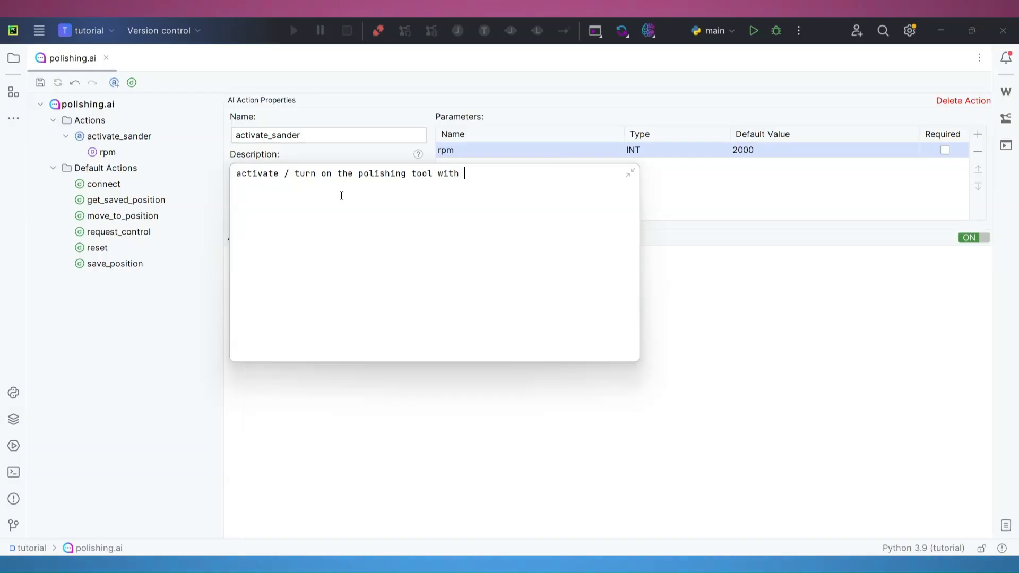
{"action": "type", "text": "specified "}
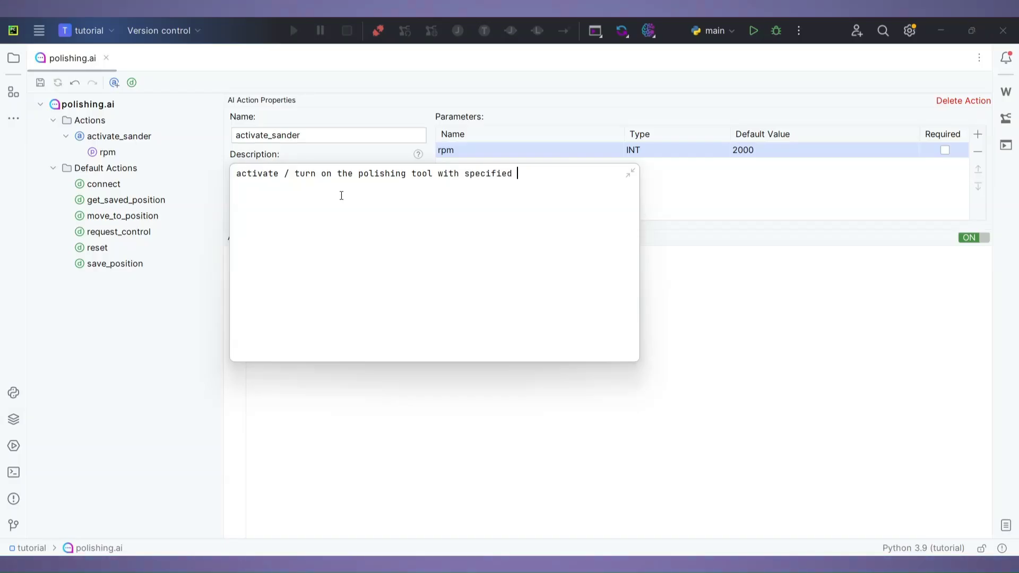
{"action": "type", "text": "rpm"}
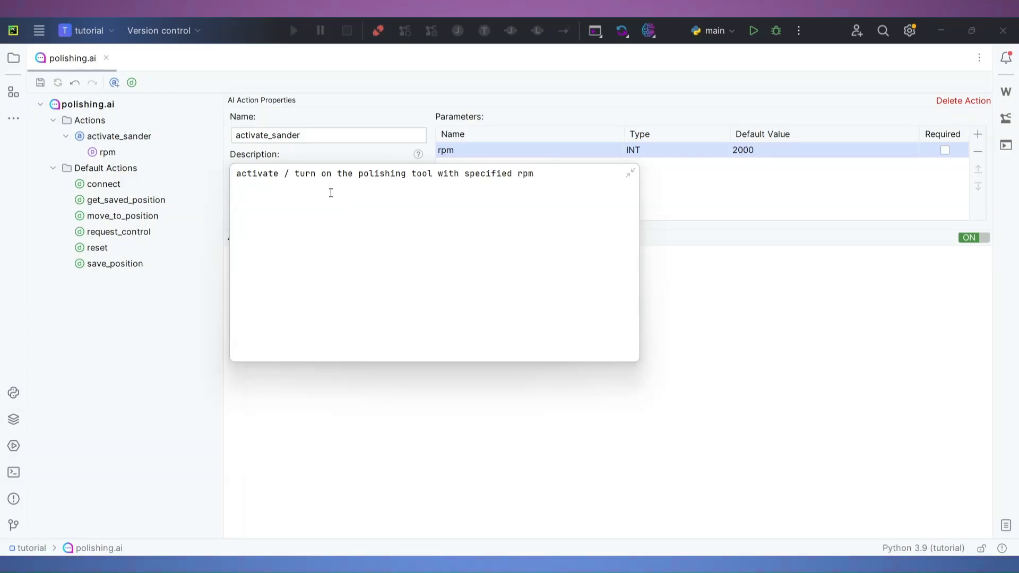
{"action": "left_click", "coordinate": [785, 301]}
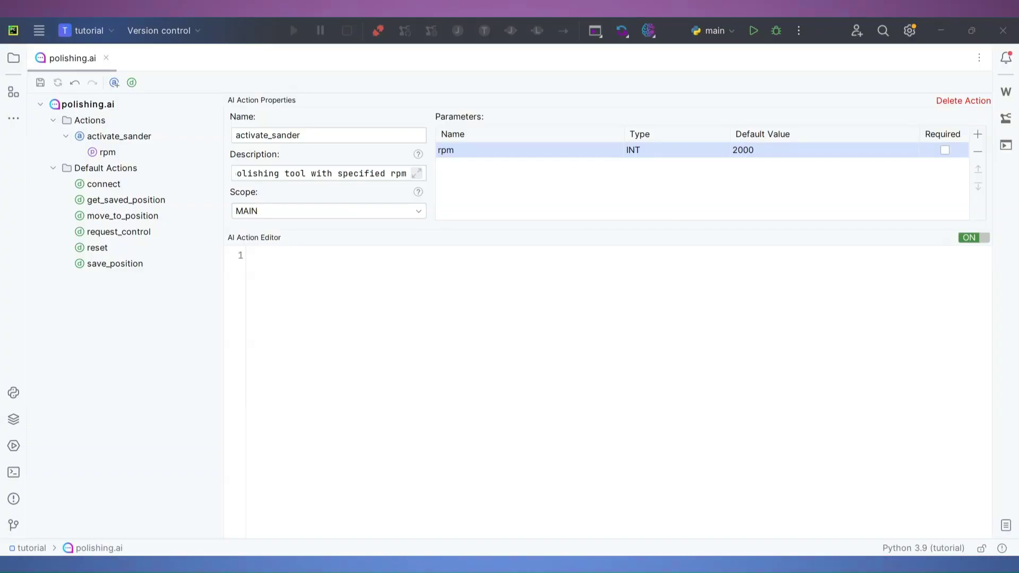
{"action": "left_click", "coordinate": [529, 383]}
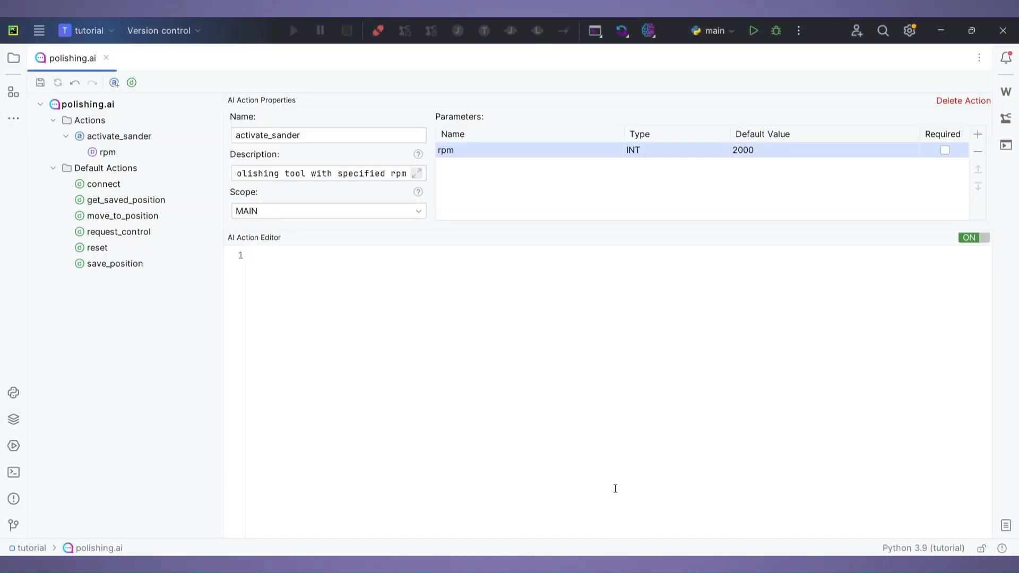
{"action": "type", "text": "sander = rpc_factory"}
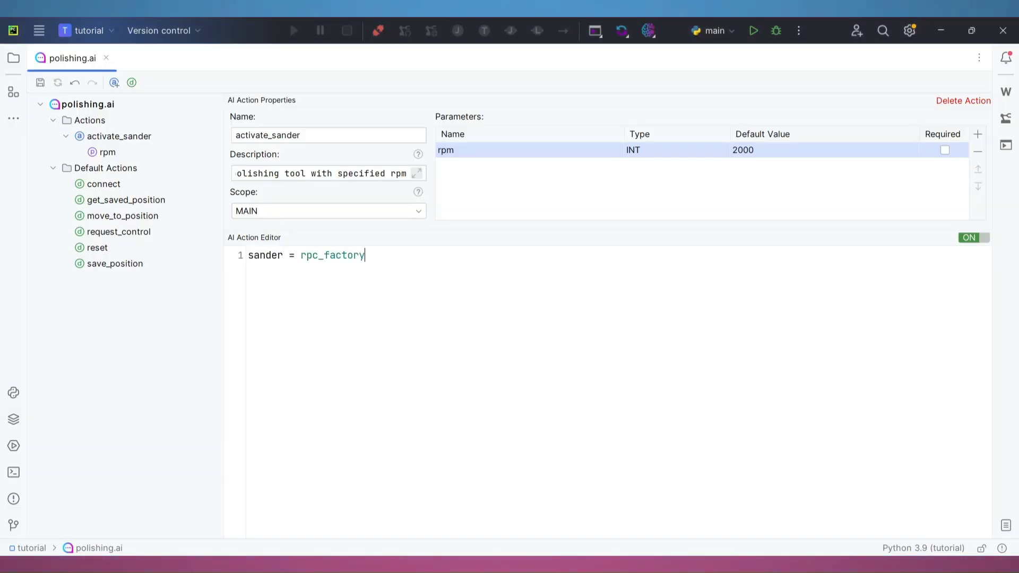
{"action": "type", "text": "(\"xmlrpc\", \"http://192.168.137.20:41414/\")"}
{"action": "key", "text": "Return"}
{"action": "type", "text": "sander.sdr_start(0, rpm)"}
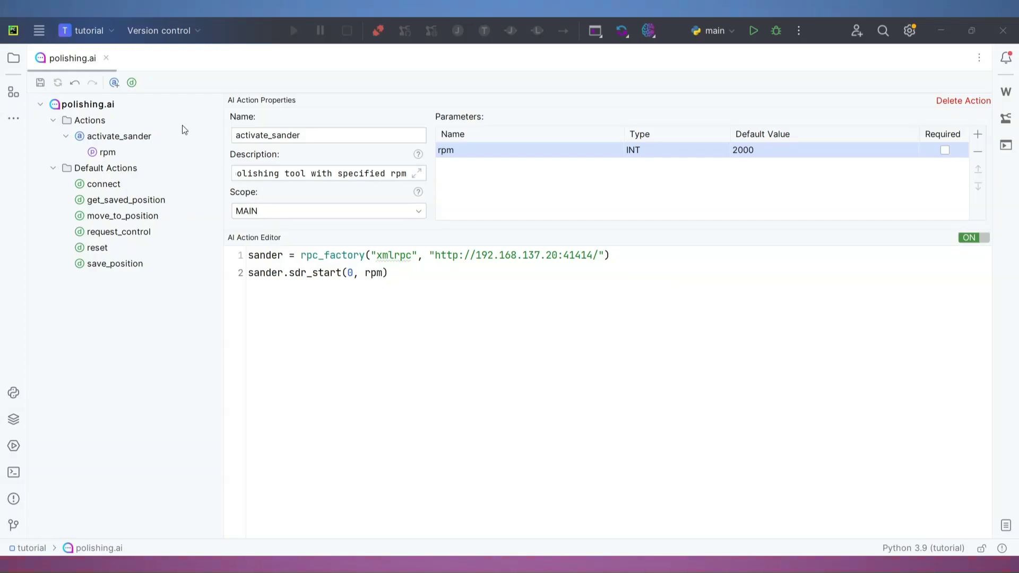
Create a new AI action named stop_sander with the description "stop the polishing tool"
{"action": "left_click", "coordinate": [114, 83]}
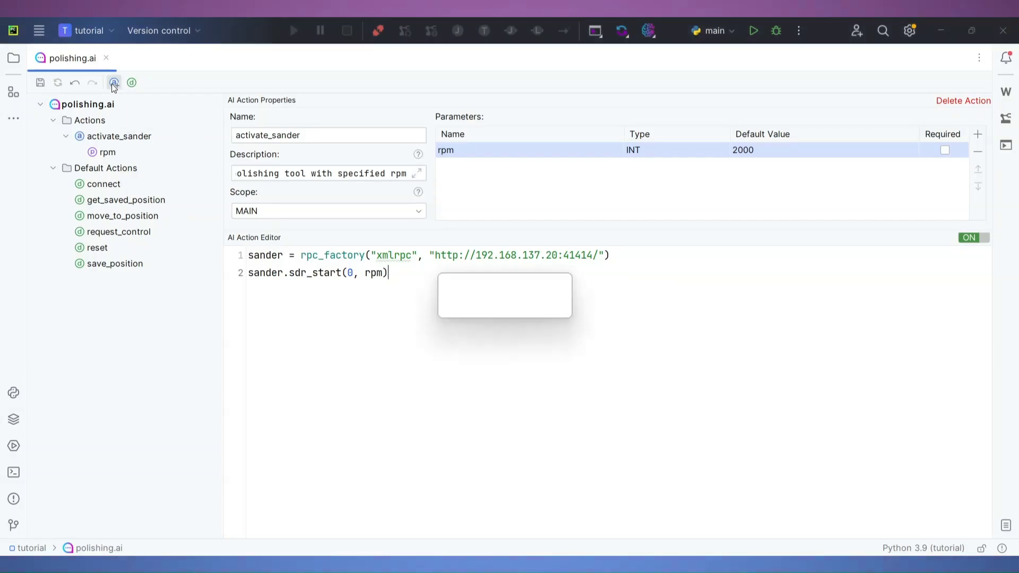
{"action": "type", "text": "stop_sander"}
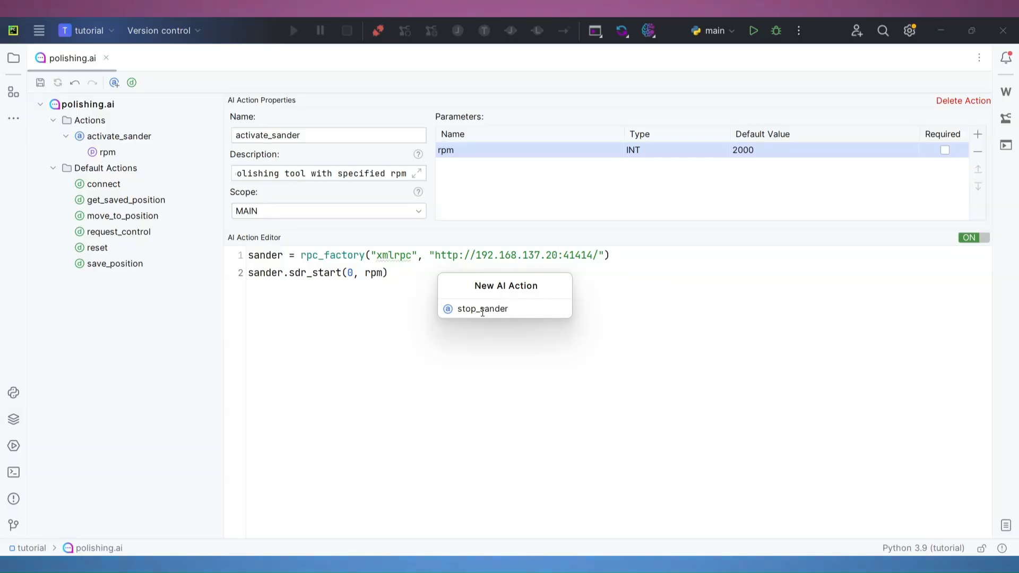
{"action": "key", "text": "Return"}
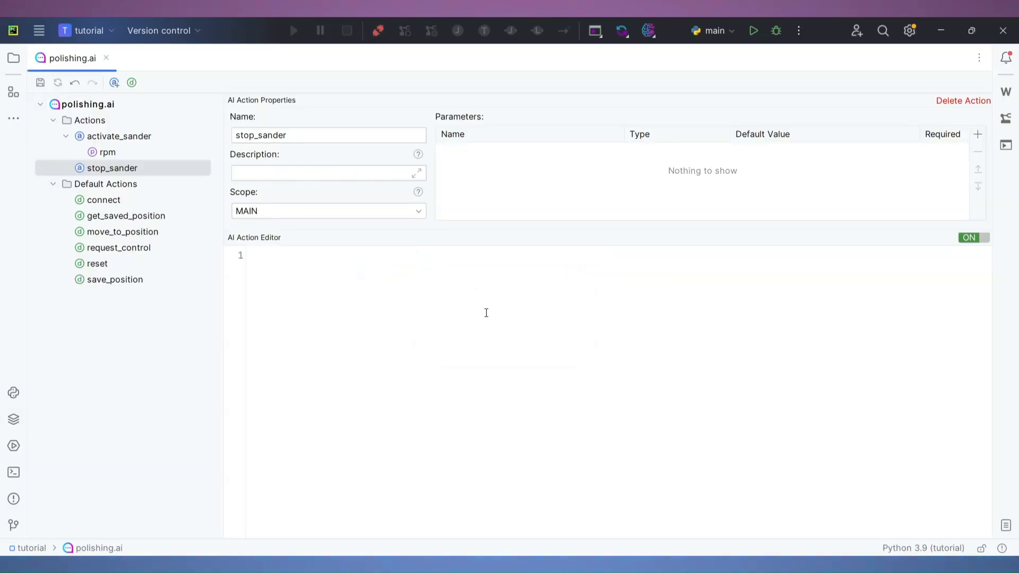
{"action": "left_click", "coordinate": [416, 174]}
{"action": "type", "text": "stop "}
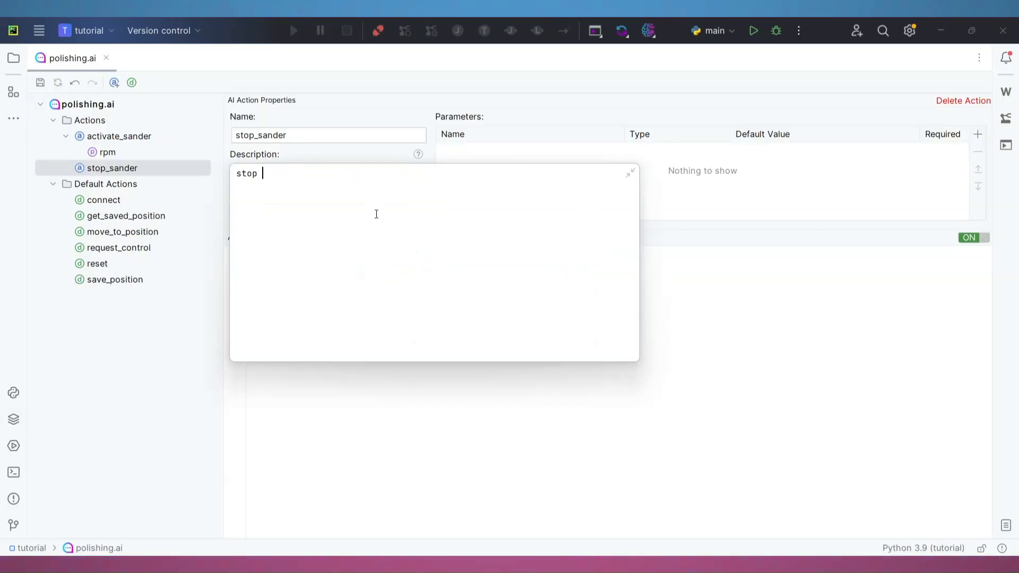
{"action": "type", "text": "the polishing tool"}
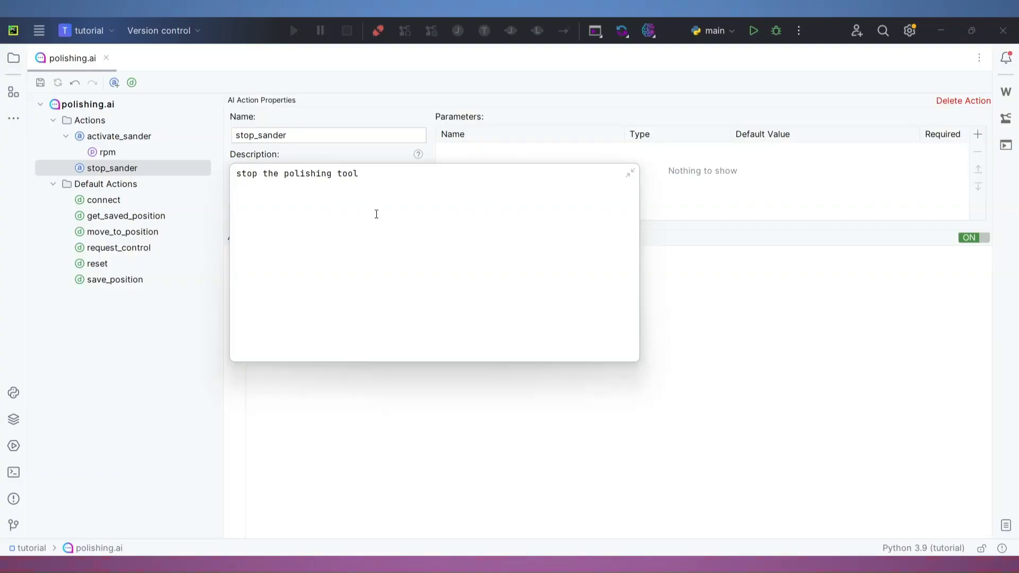
{"action": "left_click", "coordinate": [776, 289]}
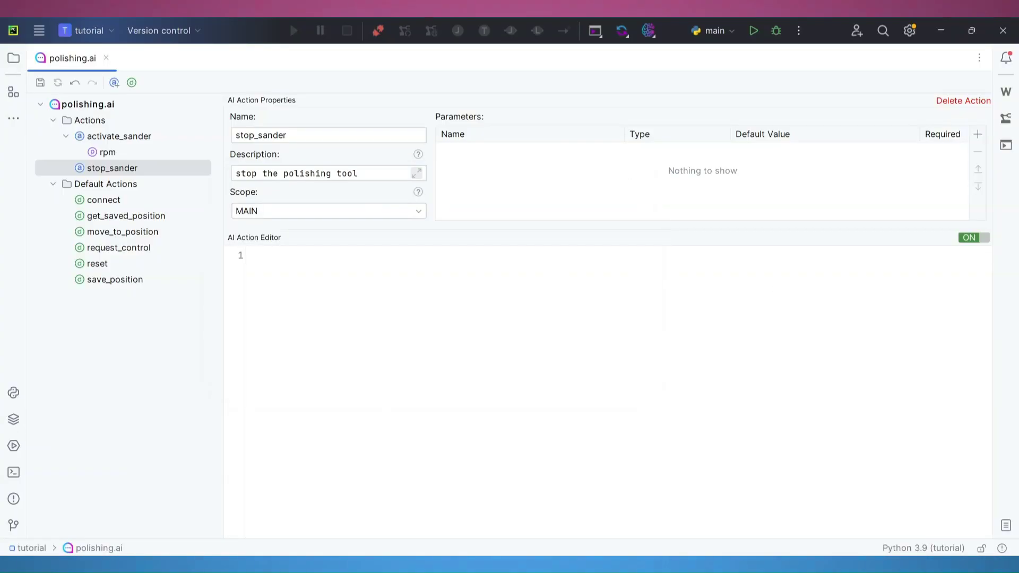
{"action": "key", "text": "alt+Tab"}
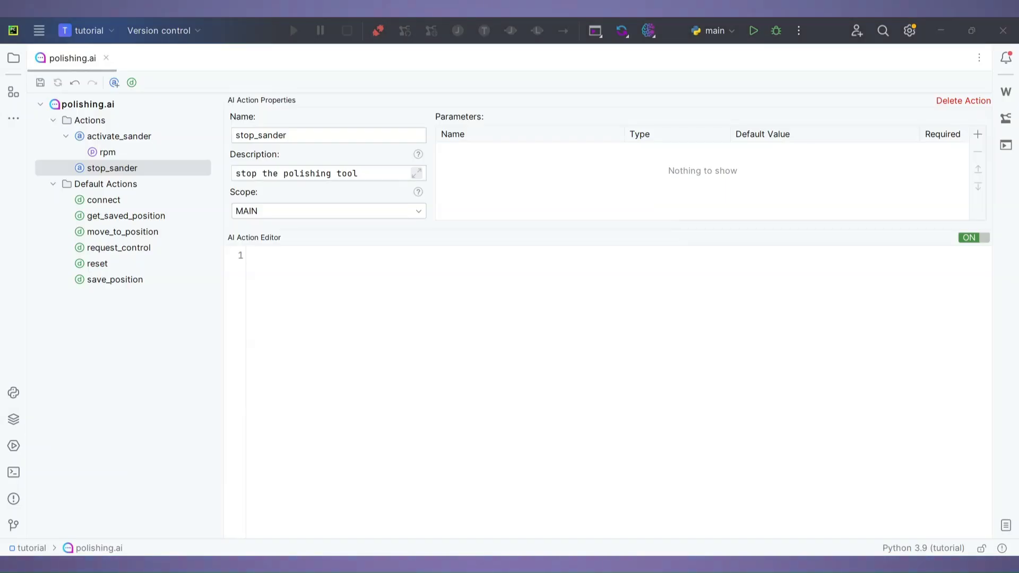
{"action": "left_click", "coordinate": [446, 365]}
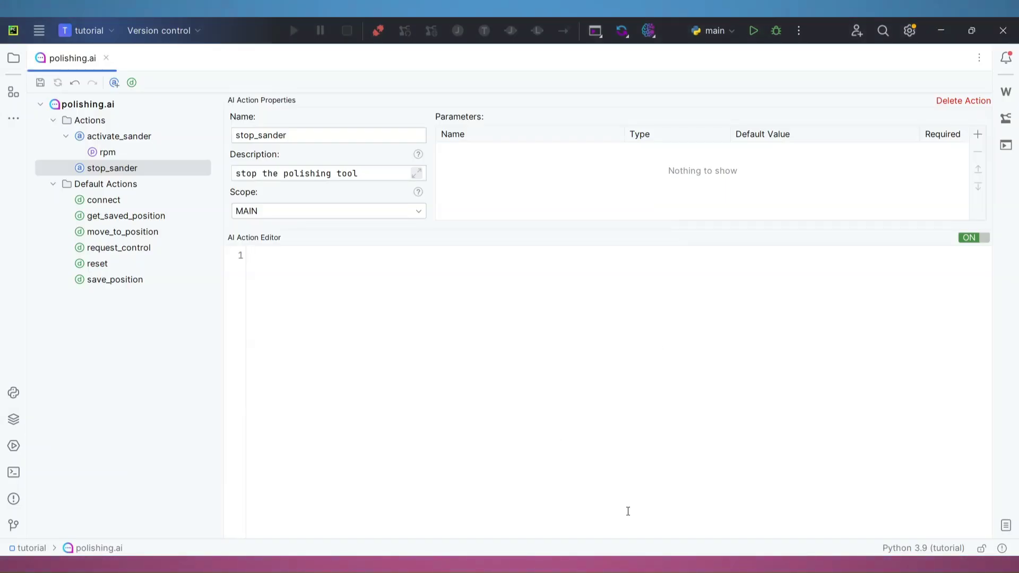
{"action": "type", "text": "sander = rpc_factory(\"xmlrpc\", \"http://192.168.137.20:41414/\")"}
{"action": "key", "text": "Return"}
{"action": "type", "text": "sander.sdr_start(0, 0)"}
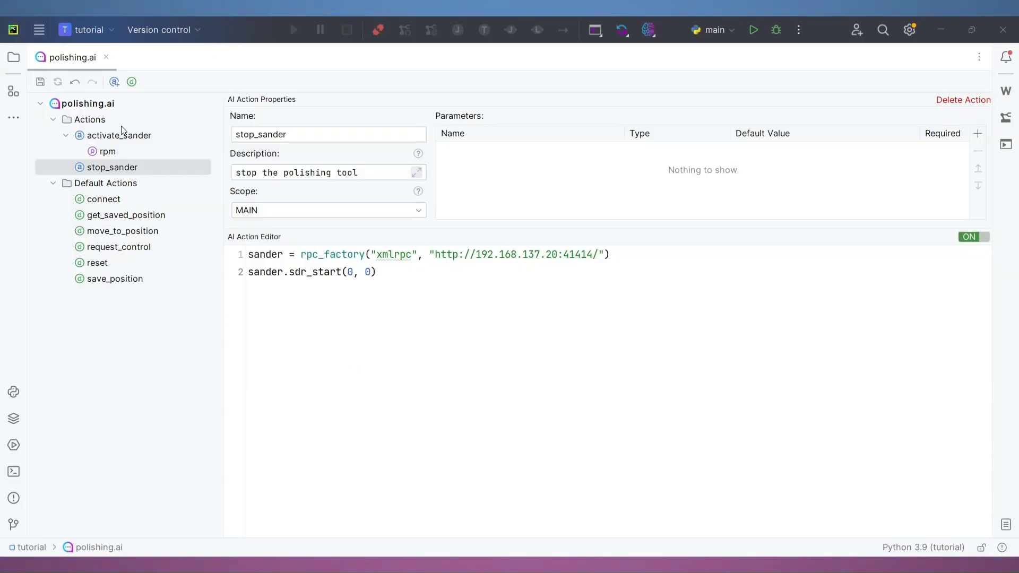
Create a new AI action named move_spiral
{"action": "left_click", "coordinate": [116, 84]}
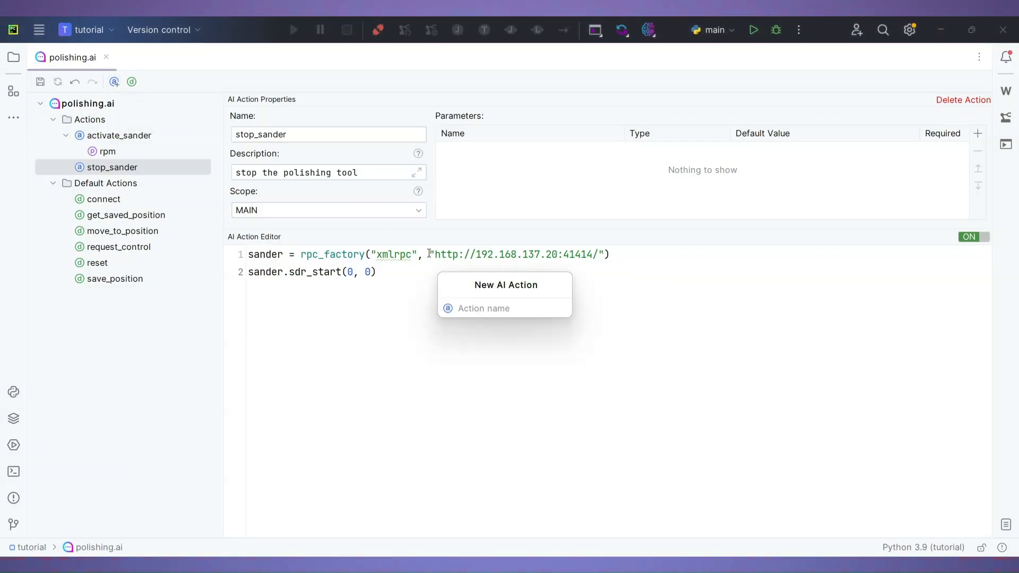
{"action": "type", "text": "move_spir"}
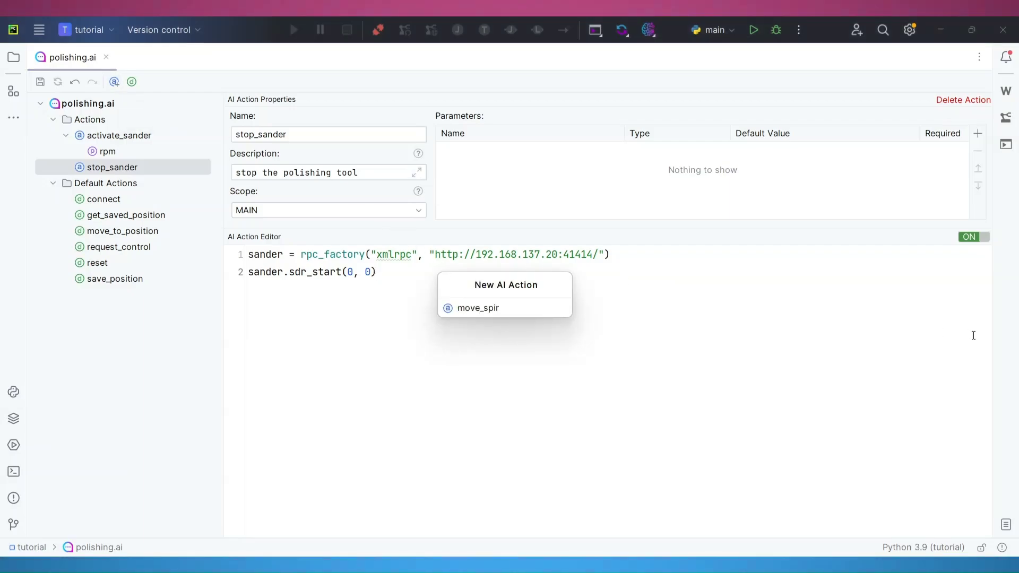
{"action": "type", "text": "al"}
{"action": "key", "text": "Return"}
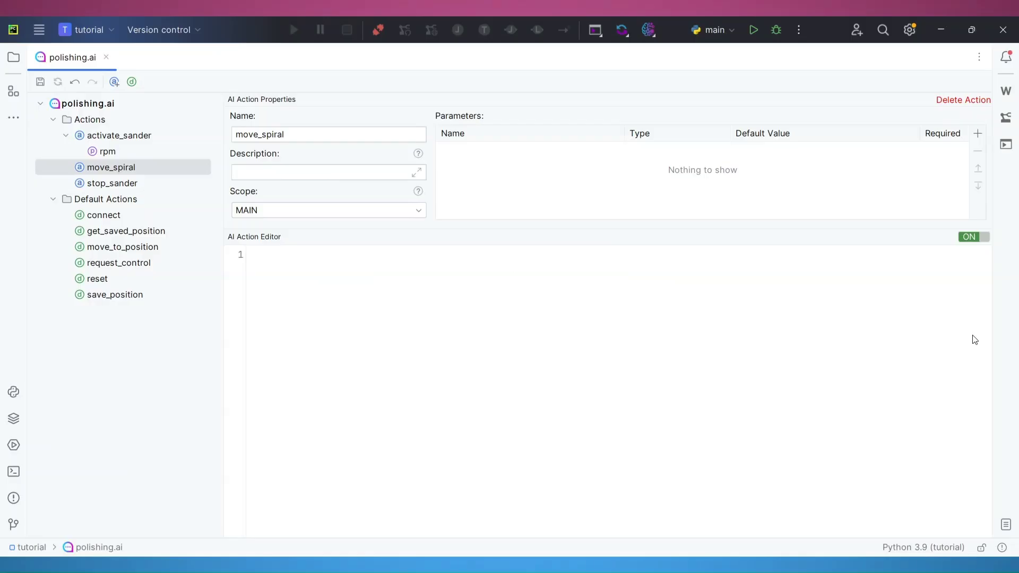
Add a parameter named target to the move_spiral action and set its type to CARTESIAN_POSITION
{"action": "left_click", "coordinate": [977, 134]}
{"action": "left_click", "coordinate": [488, 309]}
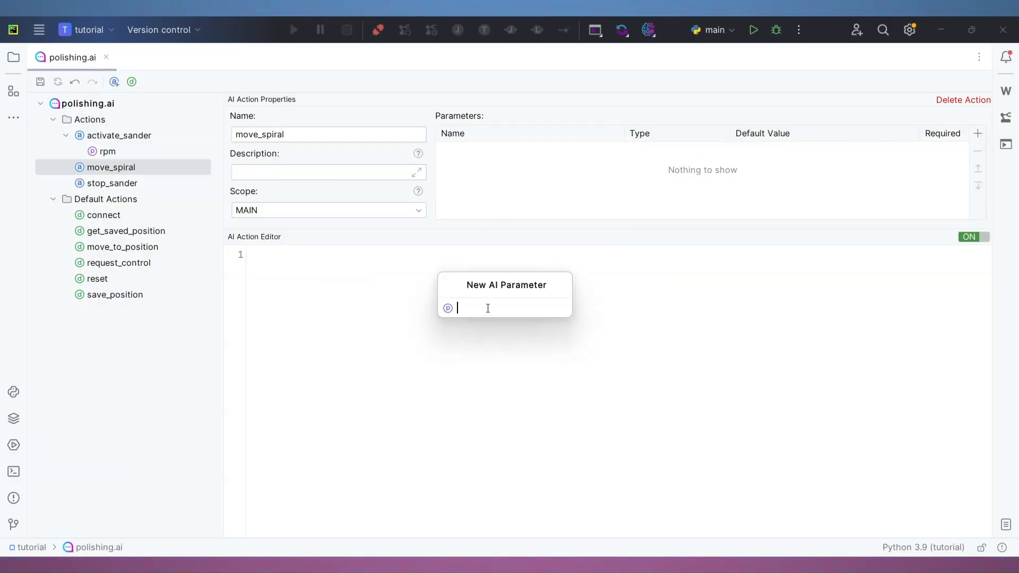
{"action": "type", "text": "target"}
{"action": "key", "text": "Return"}
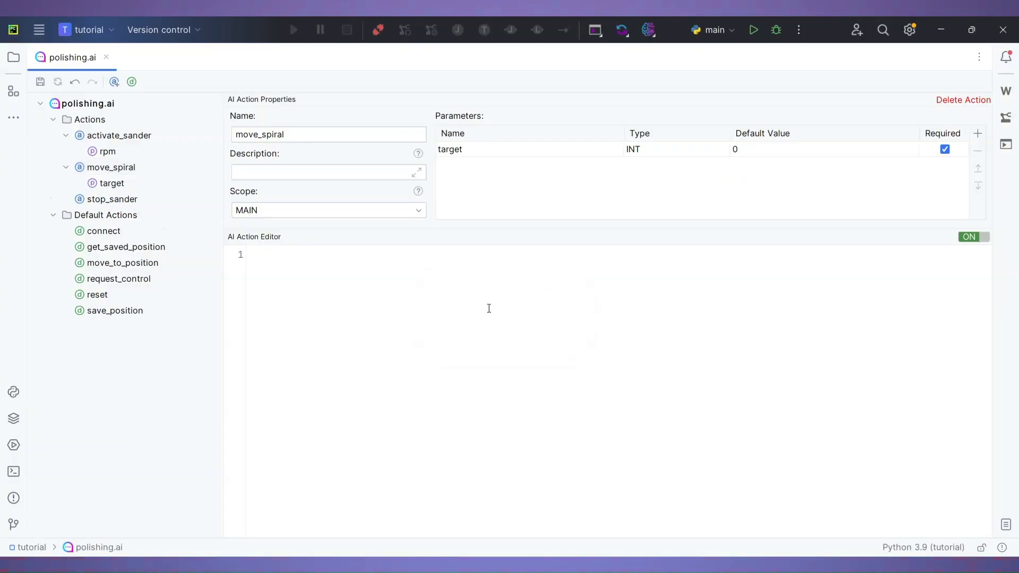
{"action": "left_click", "coordinate": [705, 146]}
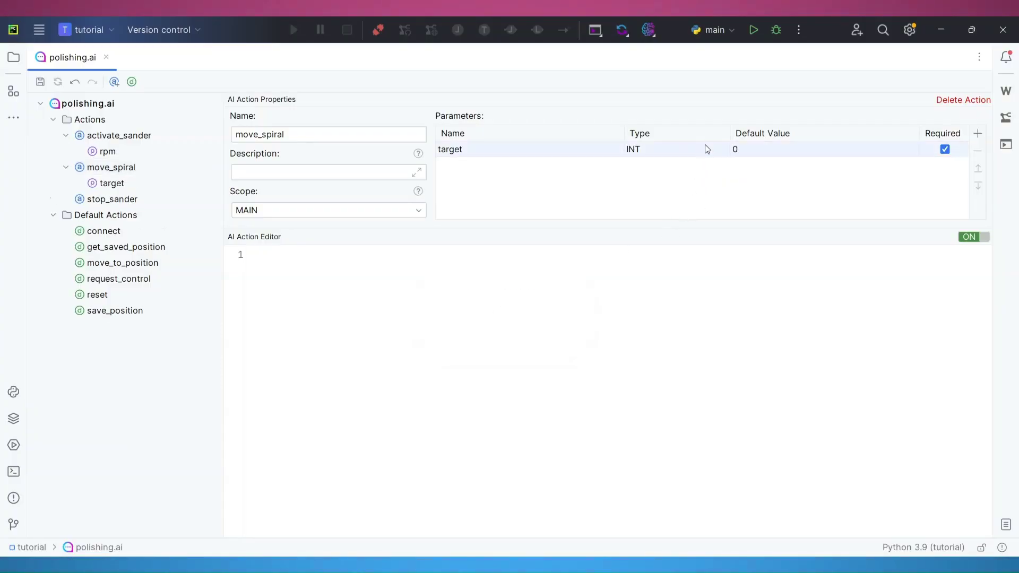
{"action": "left_click", "coordinate": [707, 149]}
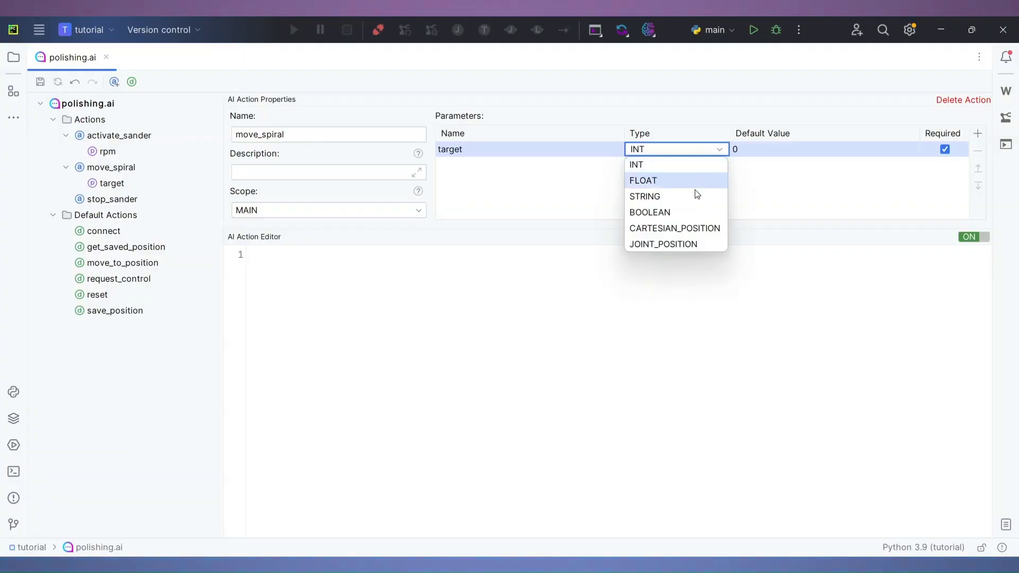
{"action": "left_click", "coordinate": [689, 228]}
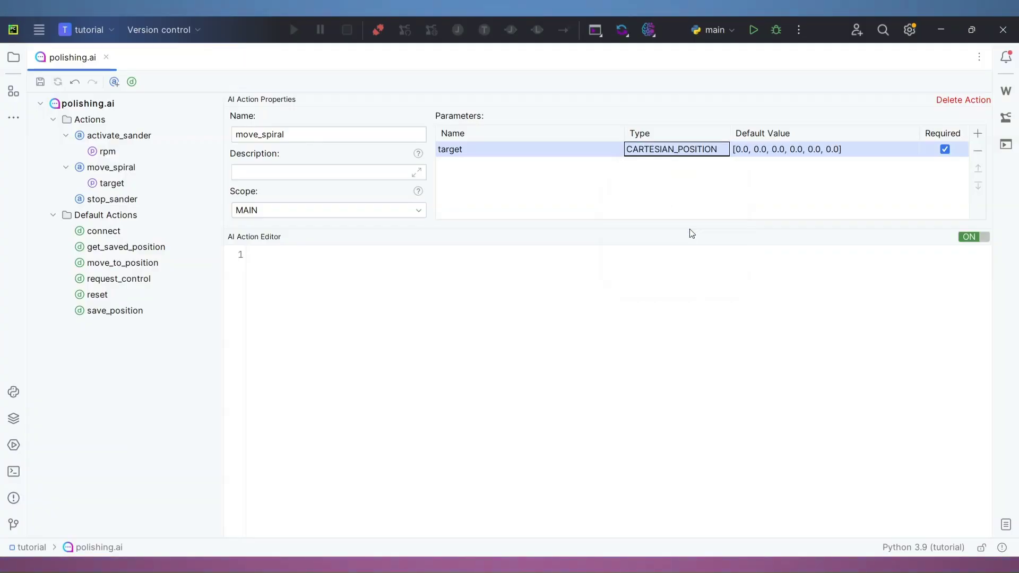
Add a second parameter named radius to the move_spiral action with the type FLOAT
{"action": "left_click", "coordinate": [979, 136]}
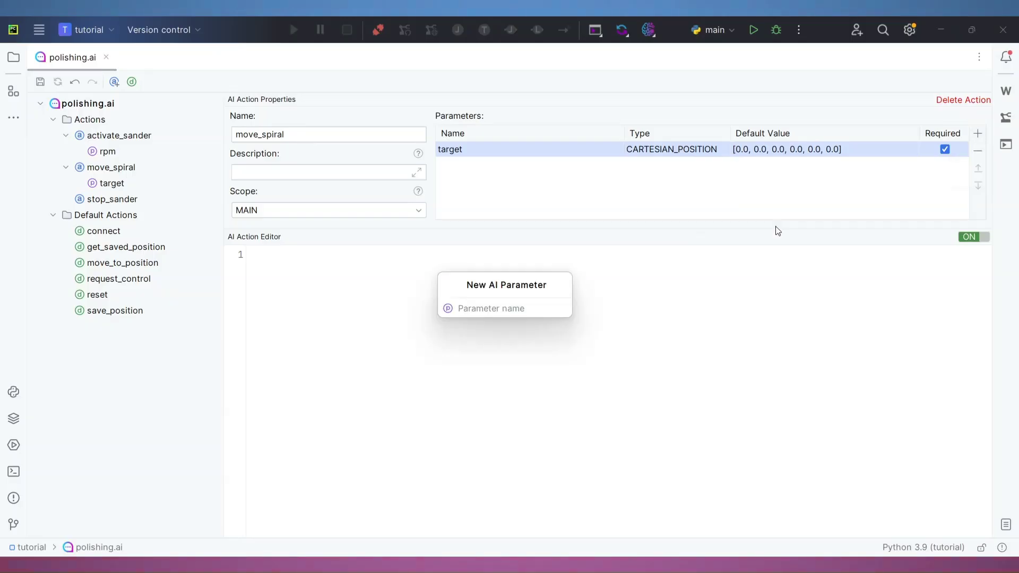
{"action": "left_click", "coordinate": [497, 315]}
{"action": "type", "text": "radius"}
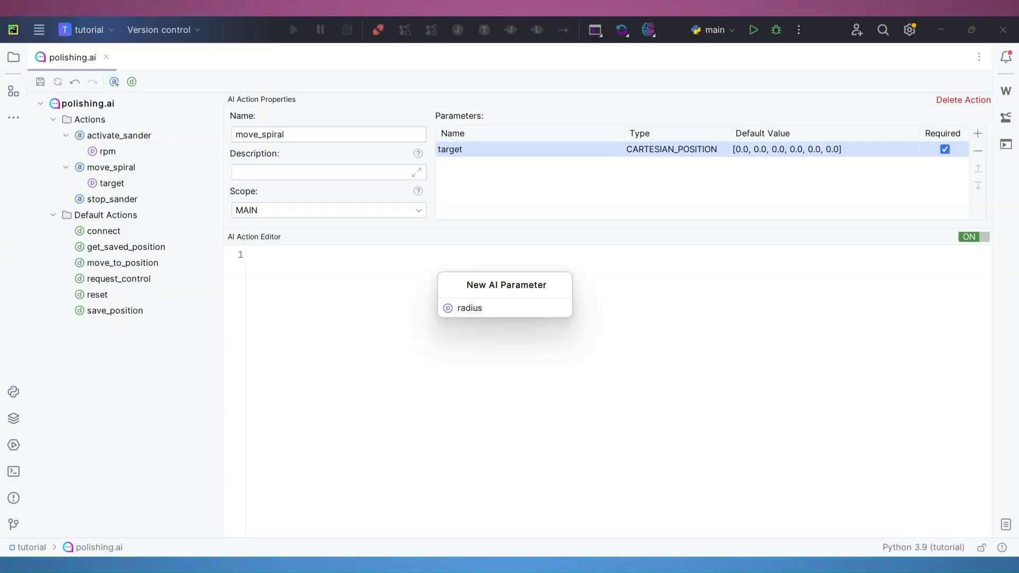
{"action": "key", "text": "Return"}
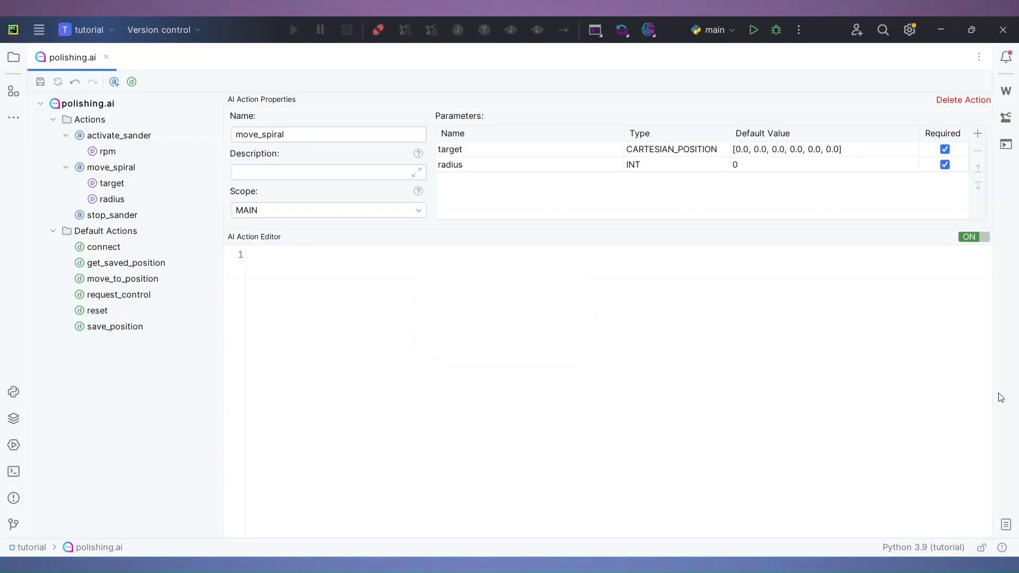
{"action": "left_click", "coordinate": [687, 164]}
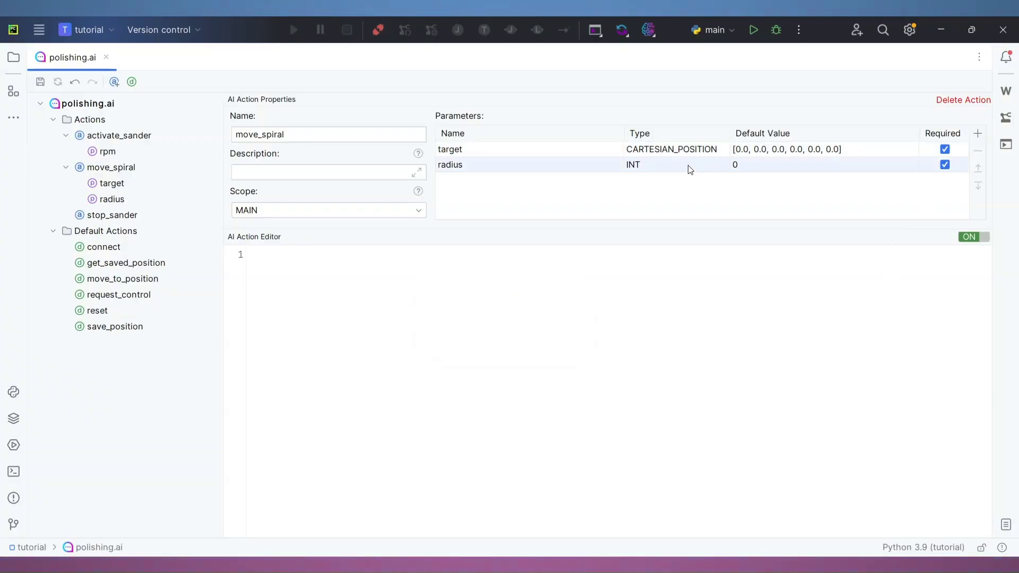
{"action": "left_click", "coordinate": [687, 164]}
{"action": "left_click", "coordinate": [678, 195]}
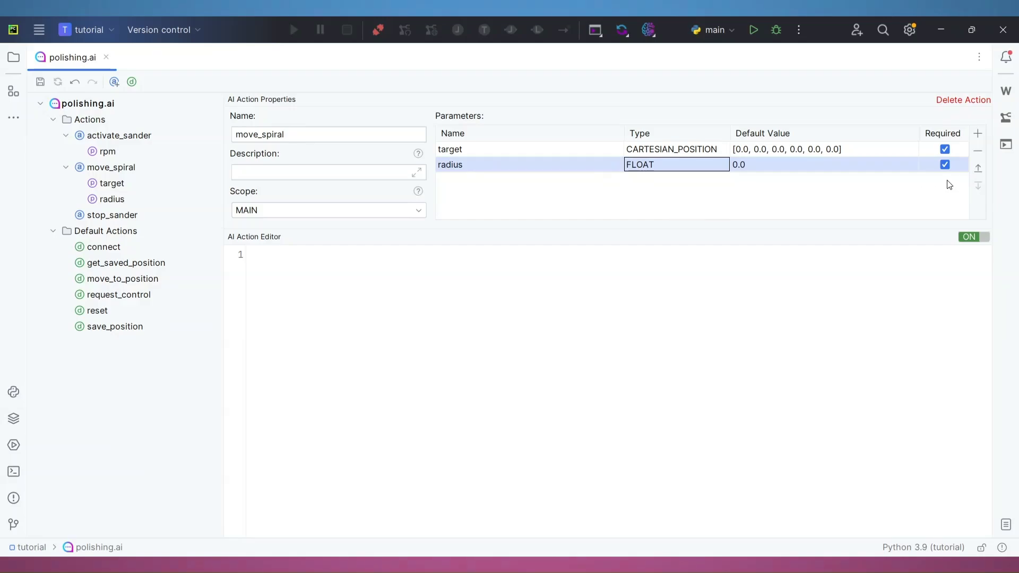
Make the radius parameter optional and set its default value to 0.05
{"action": "left_click", "coordinate": [945, 165]}
{"action": "left_click", "coordinate": [812, 170]}
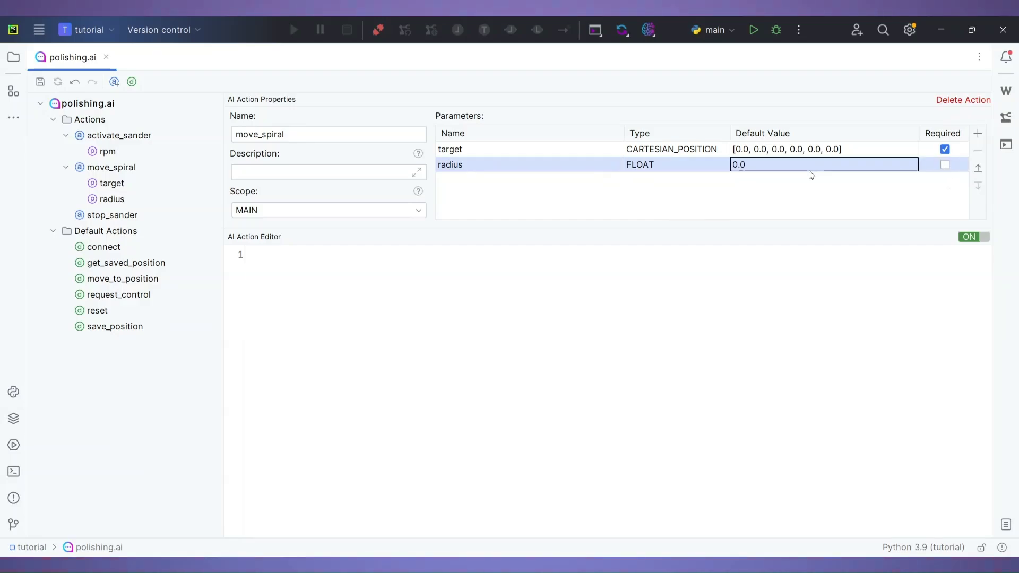
{"action": "double_click", "coordinate": [754, 166]}
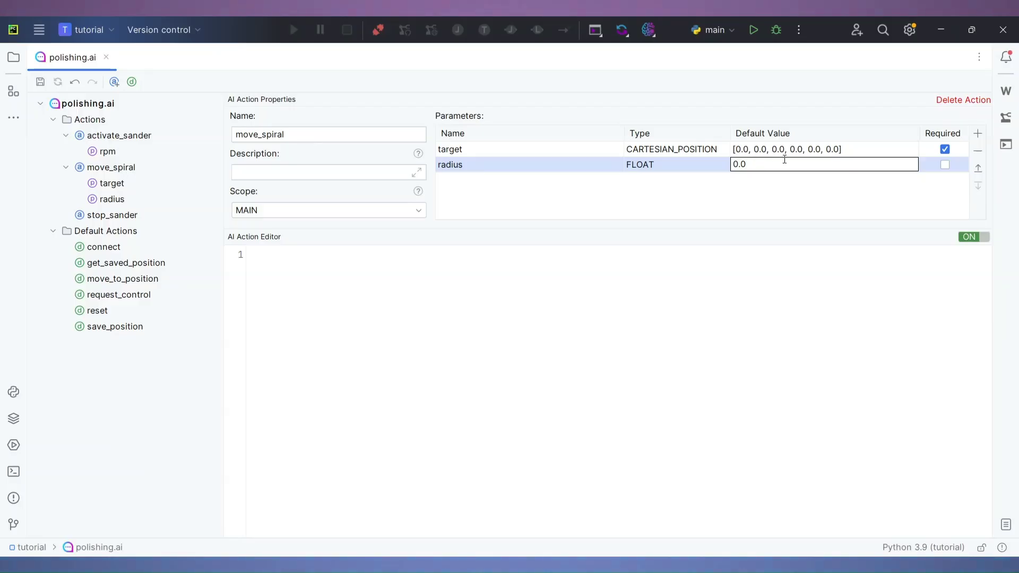
{"action": "type", "text": "5"}
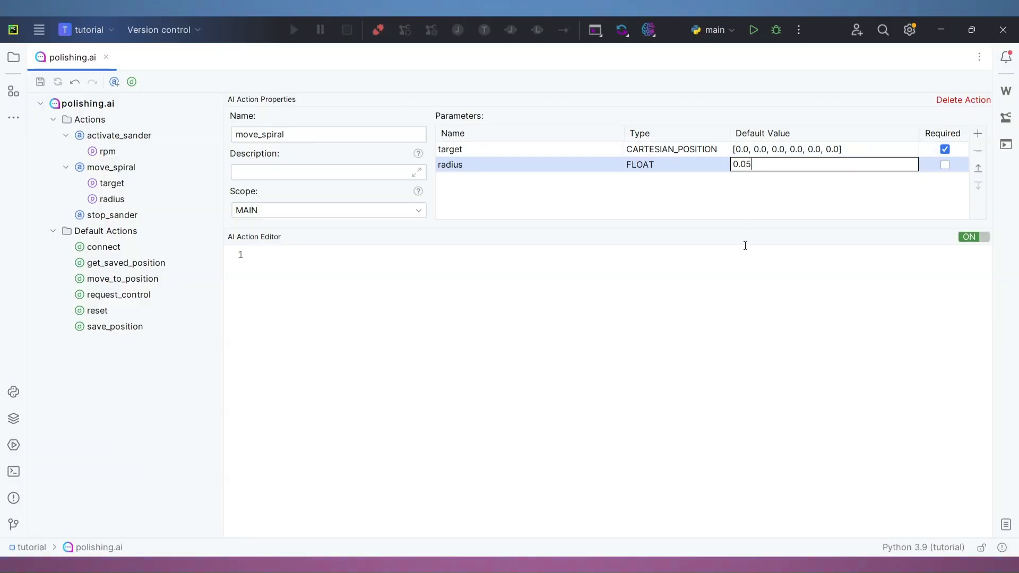
{"action": "left_click", "coordinate": [747, 301]}
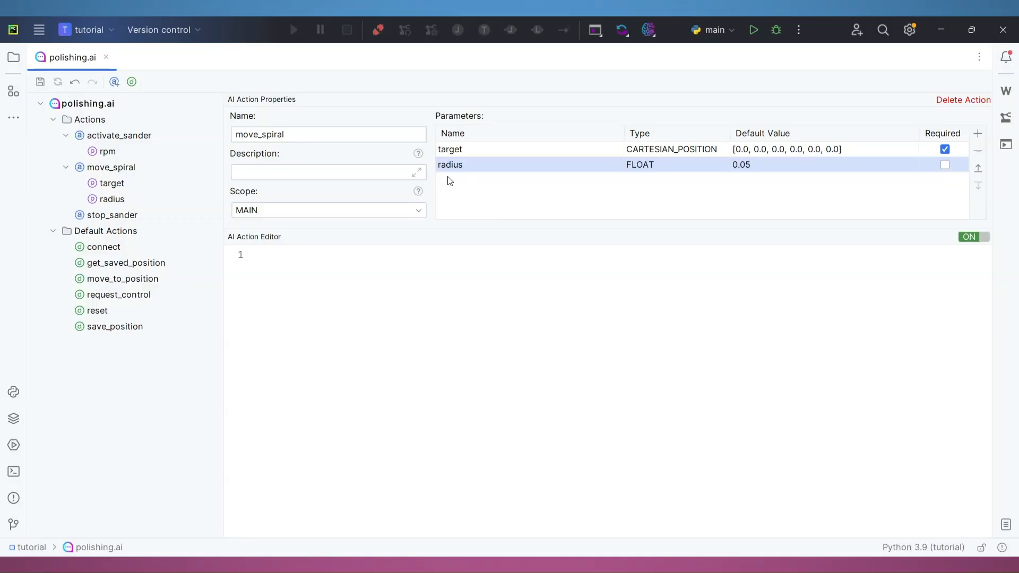
Describe move_spiral as "move robot to target position (cartesian pose with units [m, m, m, rad, rad, rad]) using a spiral motion with radius (untis m)"
{"action": "left_click", "coordinate": [416, 173]}
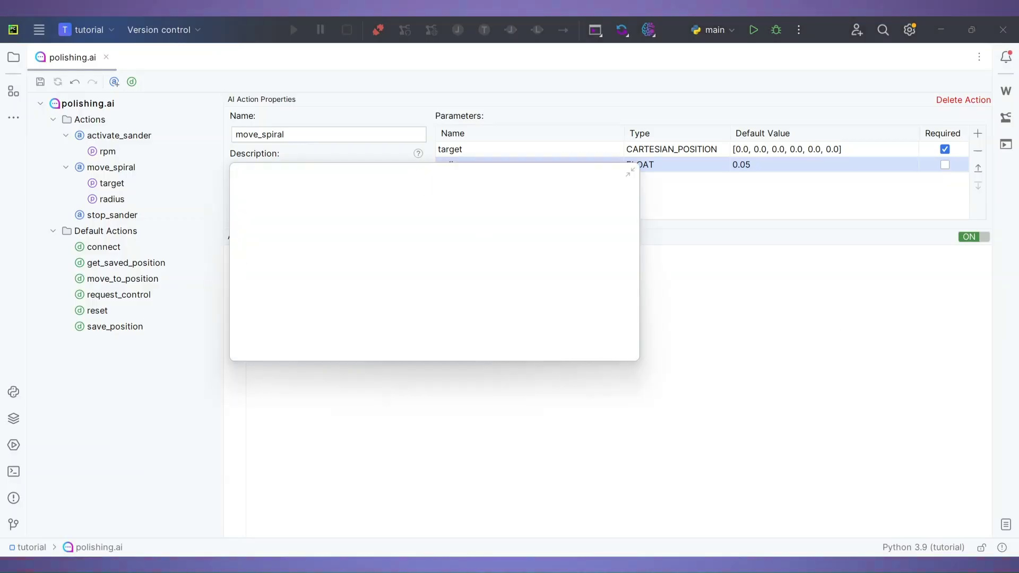
{"action": "type", "text": "move robot to target position (cartesian pose with units [m, m, m, rad, rad, rad]) using a spiral motion with radius (untis m)"}
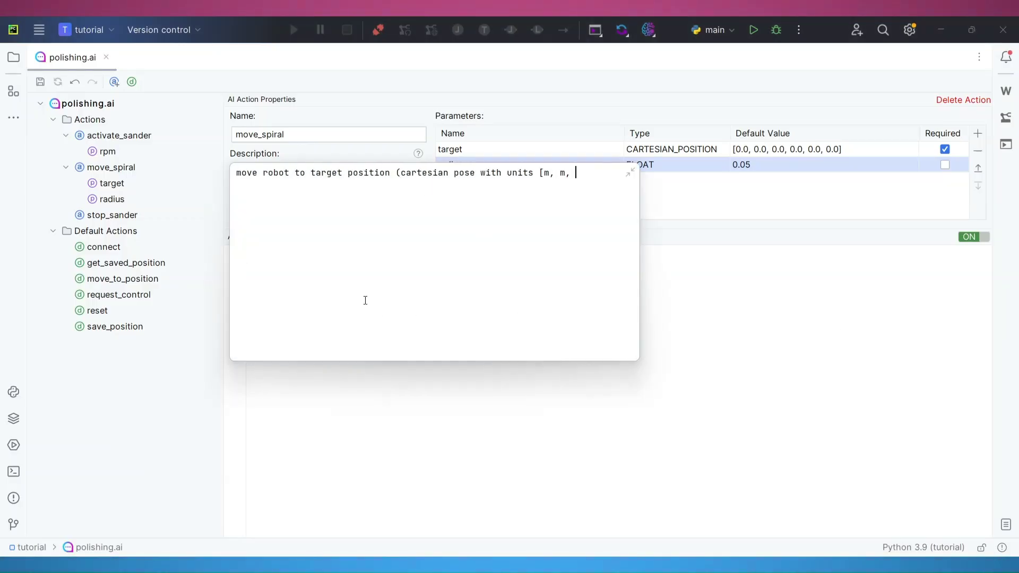
{"action": "key", "text": "Return"}
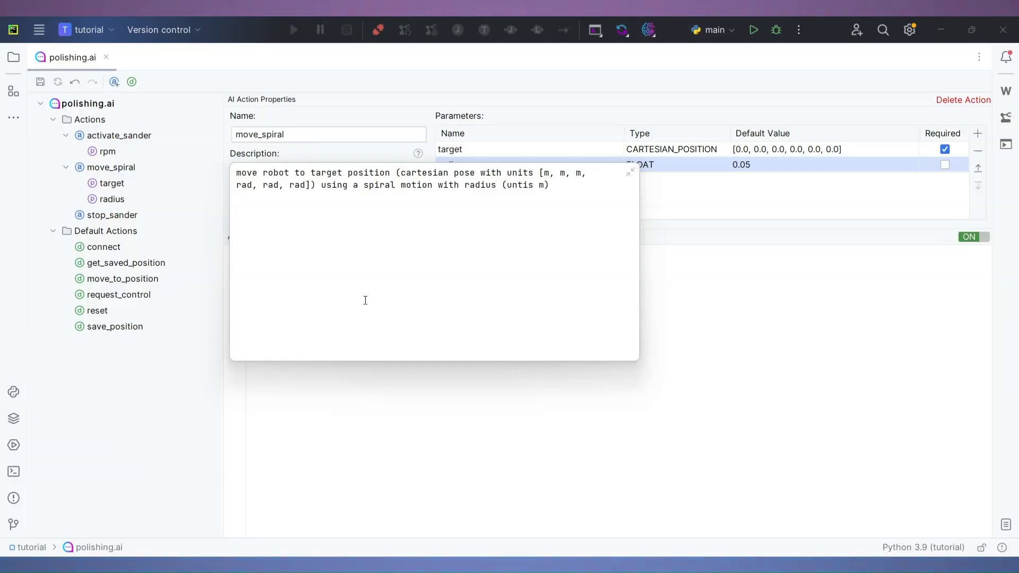
Paste the copied move_spiral(target, r) function definition into the code of the move_spiral action
{"action": "left_click", "coordinate": [746, 297]}
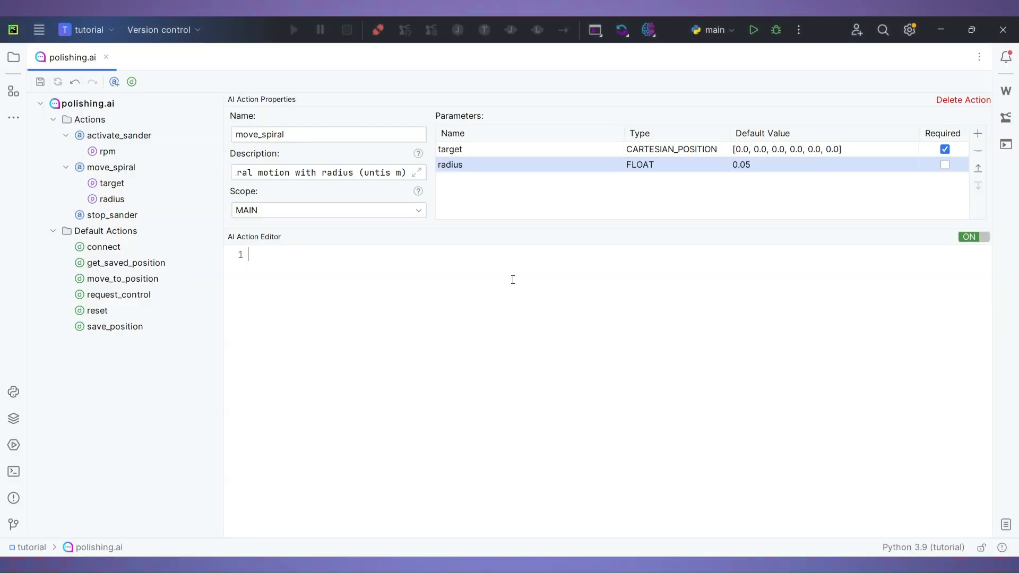
{"action": "key", "text": "ctrl+v"}
{"action": "scroll", "coordinate": [690, 318], "scroll_direction": "up", "scroll_amount": 1}
{"action": "scroll", "coordinate": [909, 330], "scroll_direction": "down", "scroll_amount": 1}
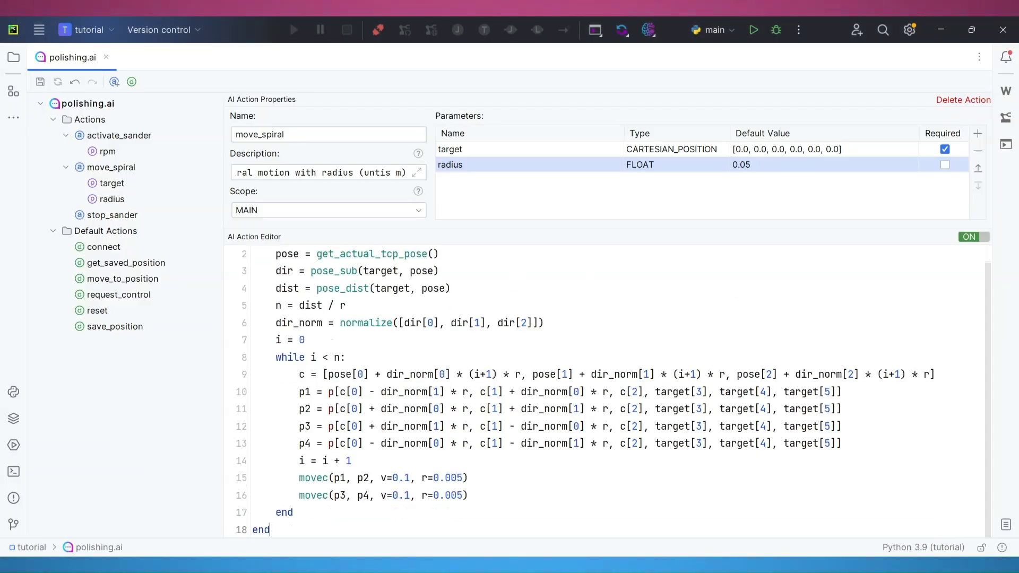
Add a call to move_spiral with the arguments target and radius below the function definition, separated by a blank line
{"action": "key", "text": "Return"}
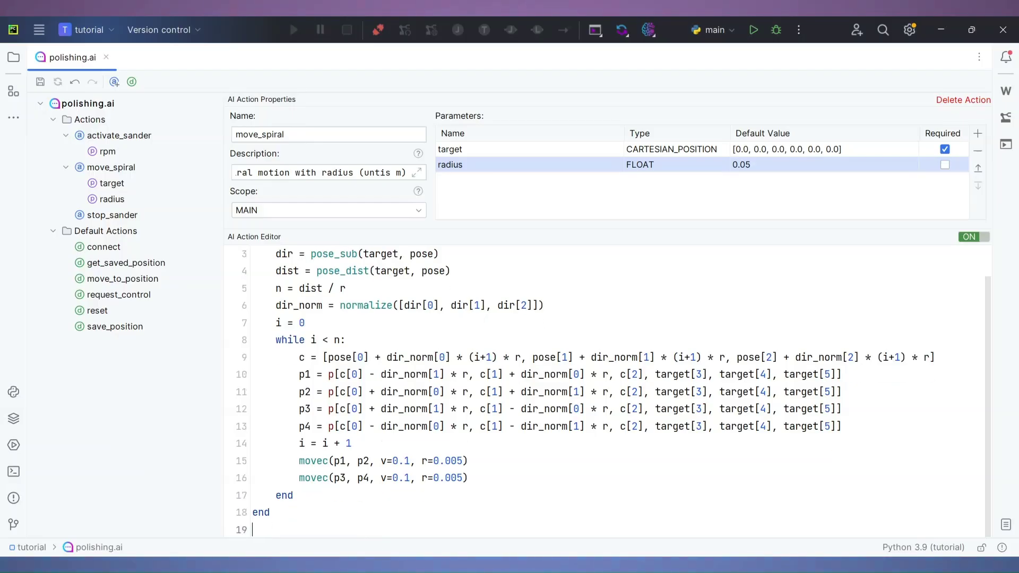
{"action": "key", "text": "Return"}
{"action": "type", "text": "mo"}
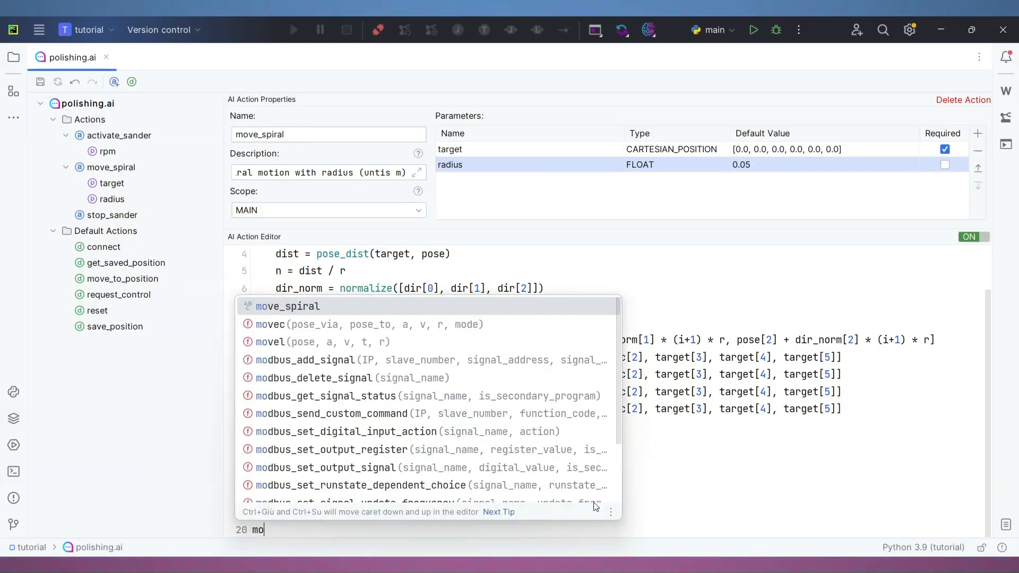
{"action": "key", "text": "Return"}
{"action": "type", "text": "(target"}
{"action": "key", "text": "Down"}
{"action": "key", "text": "Return"}
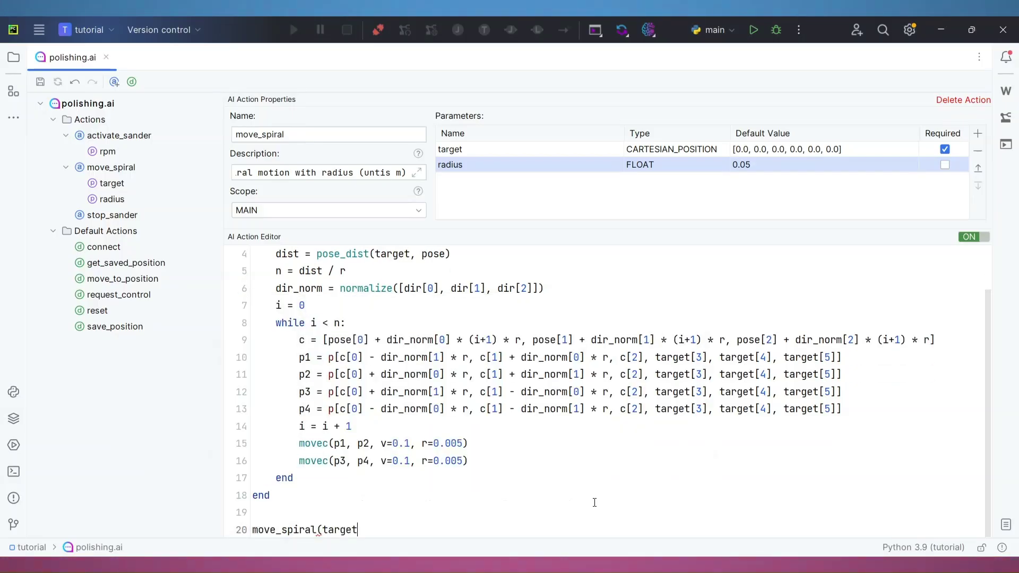
{"action": "type", "text": ", radius"}
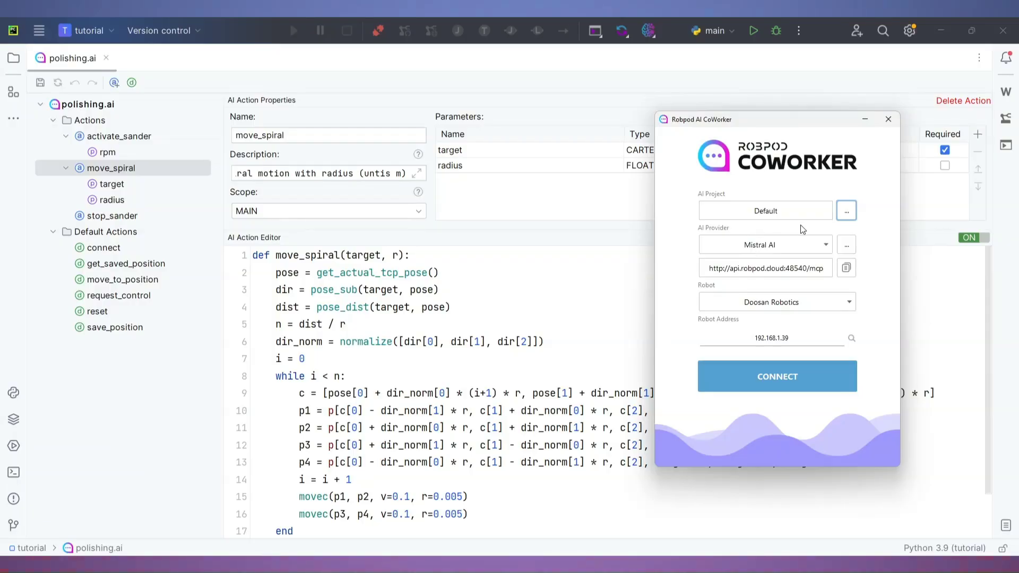
In Robpod AI CoWorker, set the AI provider to Claude Desktop and configure it with Auto Config
{"action": "left_click", "coordinate": [826, 243]}
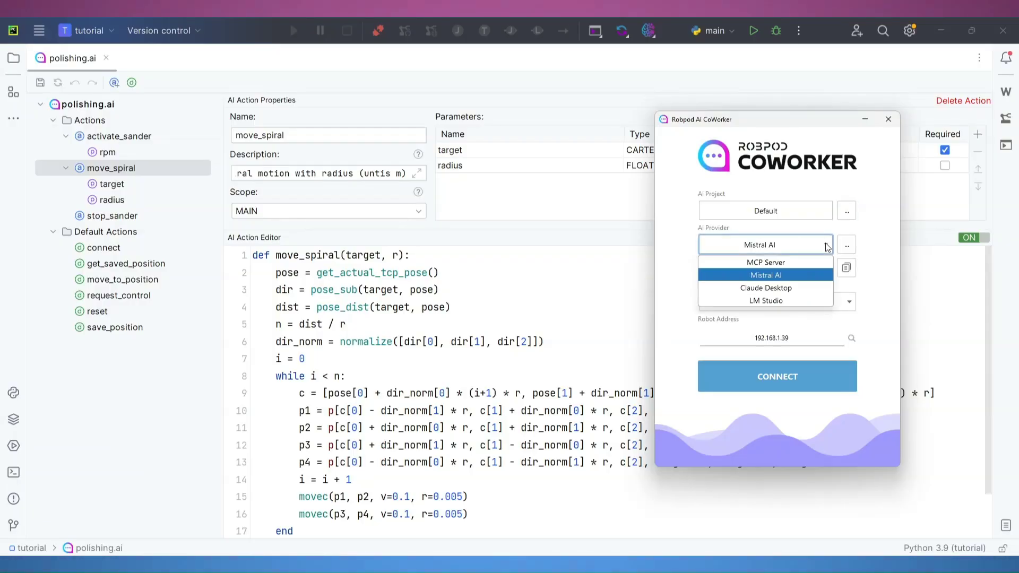
{"action": "left_click", "coordinate": [821, 288]}
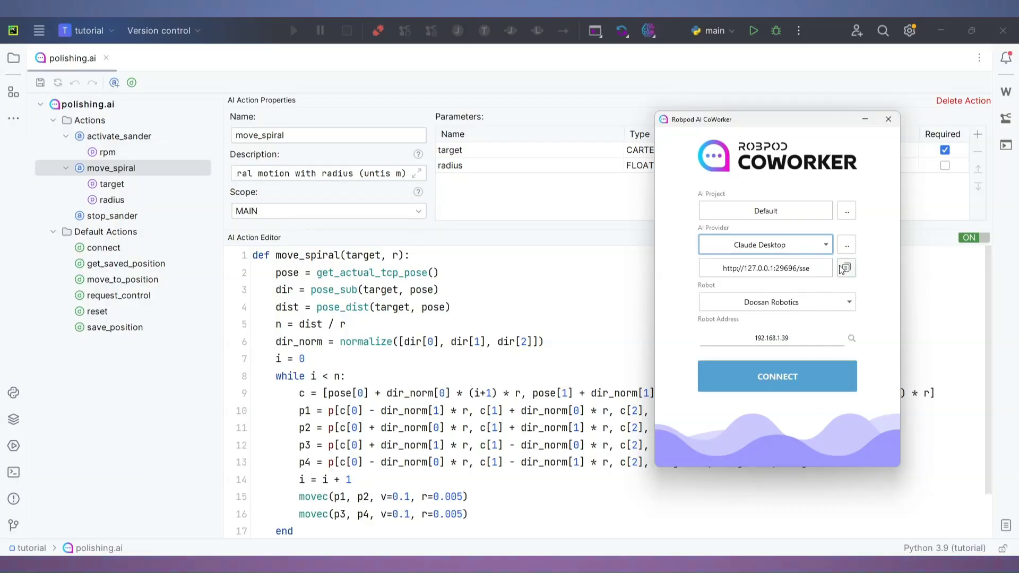
{"action": "left_click", "coordinate": [847, 245]}
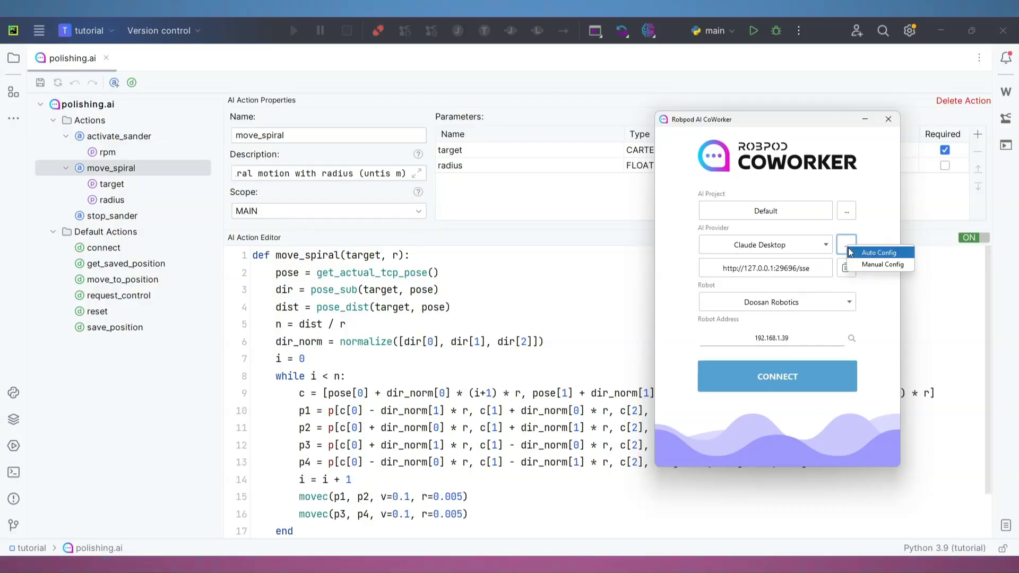
{"action": "left_click", "coordinate": [901, 256]}
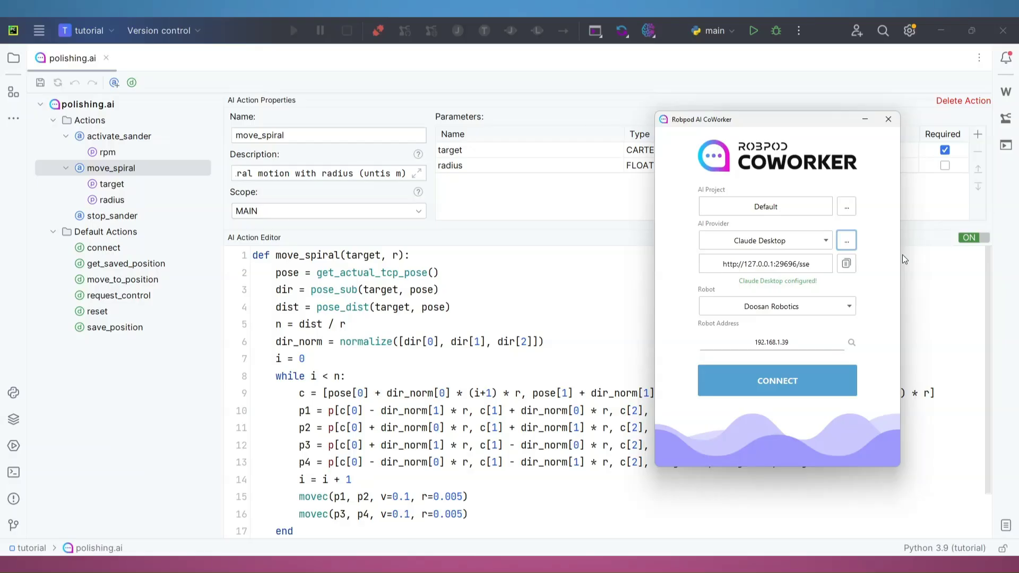
Set the robot brand to Universal Robots and scan the network for the robot's address
{"action": "left_click", "coordinate": [829, 309]}
{"action": "left_click", "coordinate": [823, 322]}
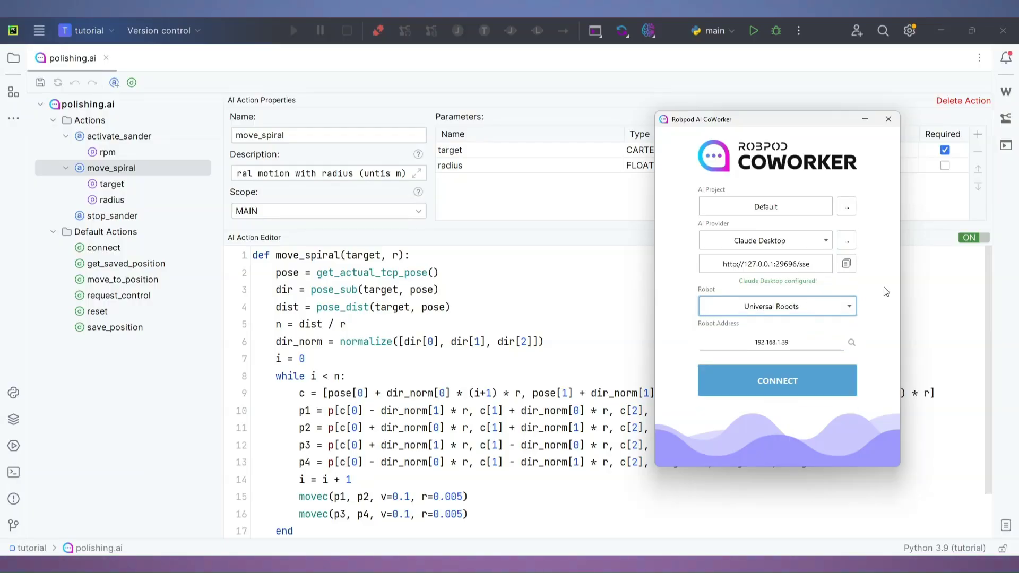
{"action": "left_click", "coordinate": [852, 342]}
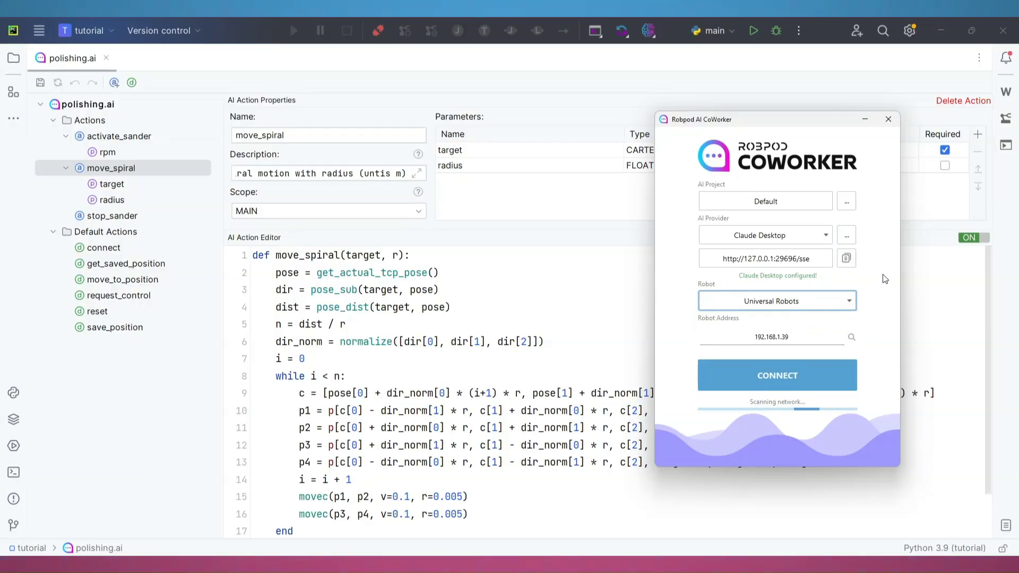
Switch back to the polishing.ai project in PyCharm and connect to the Universal Robots robot at 192.168.1.134
{"action": "left_click", "coordinate": [212, 84]}
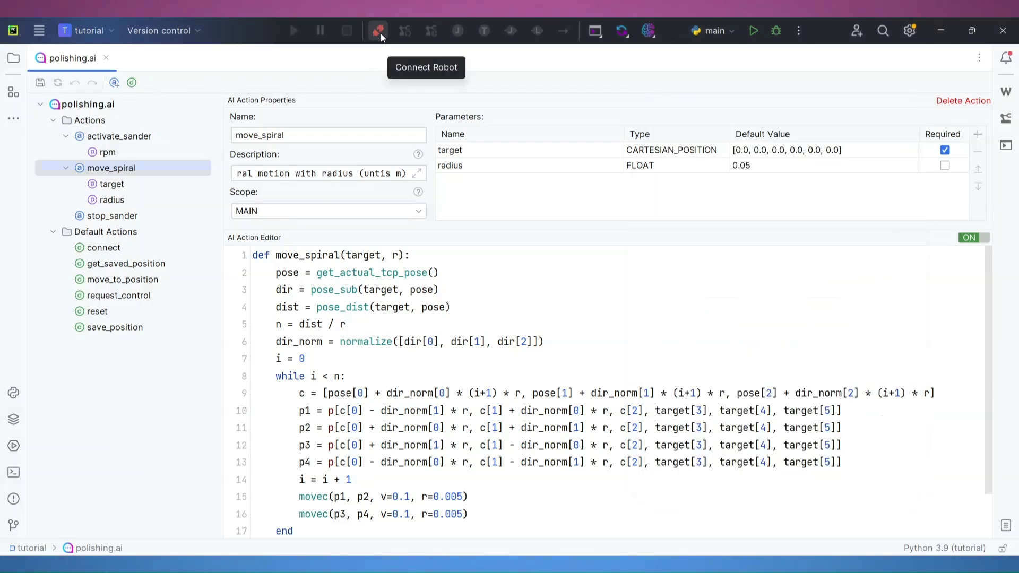
{"action": "left_click", "coordinate": [378, 31]}
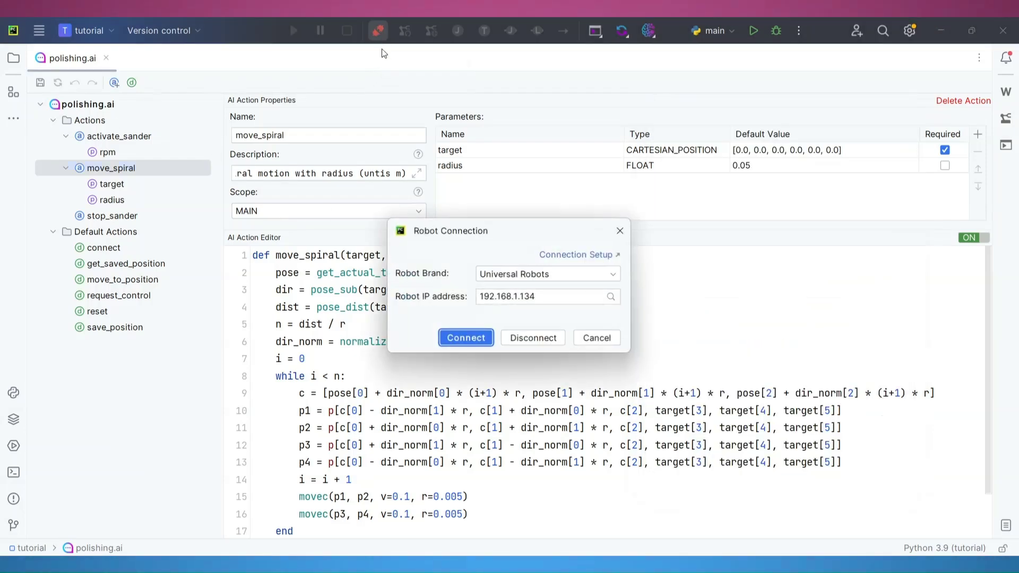
{"action": "left_click", "coordinate": [458, 344]}
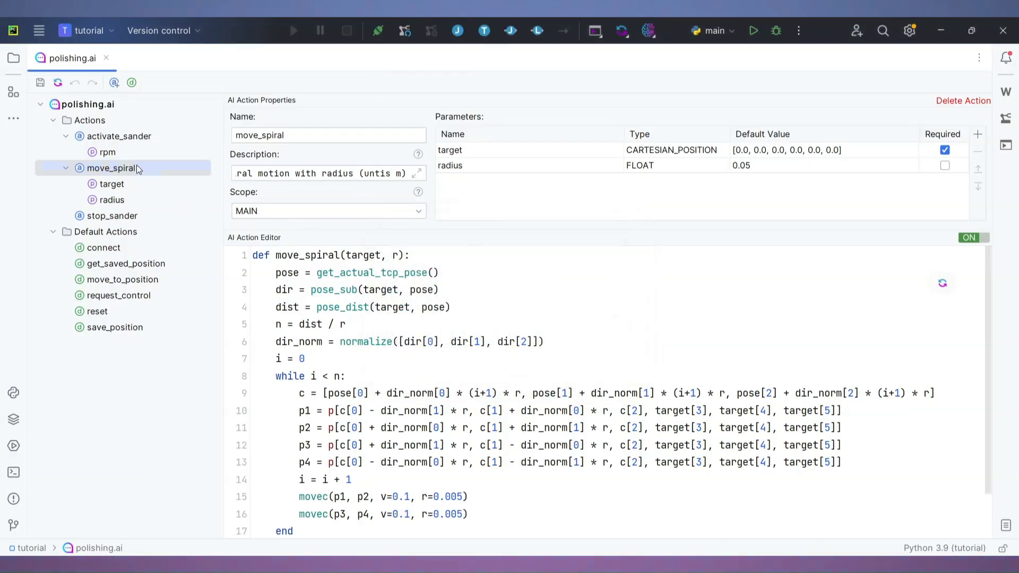
Sync the polishing.ai project to the robot and connect to the robot from Robpod AI CoWorker
{"action": "left_click", "coordinate": [58, 84]}
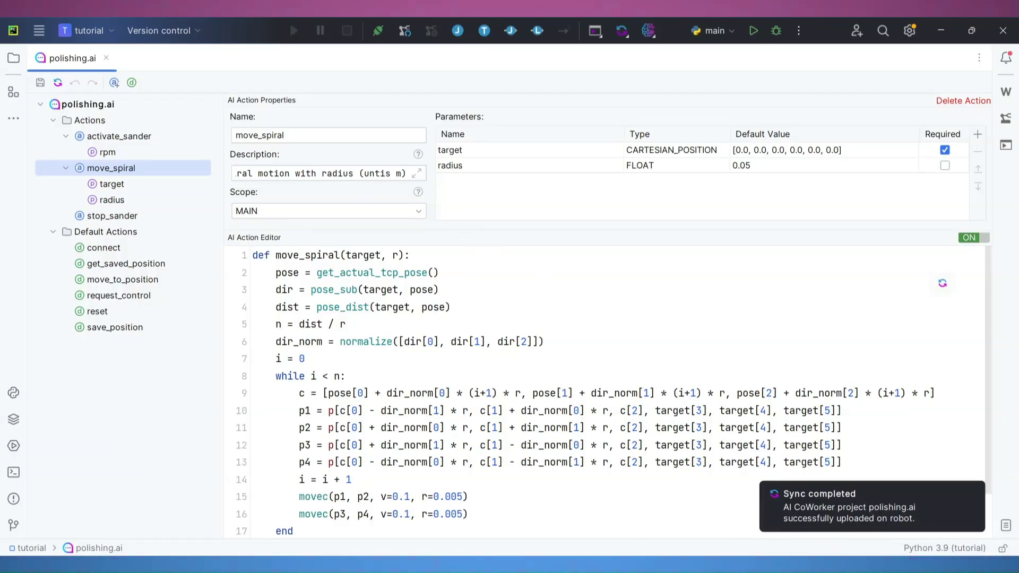
{"action": "left_click", "coordinate": [628, 564]}
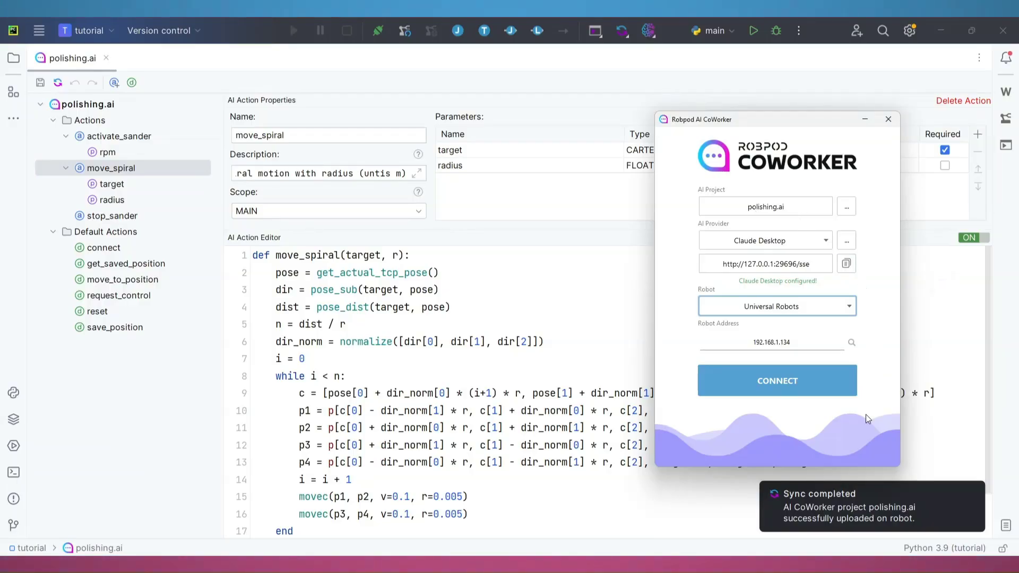
{"action": "left_click", "coordinate": [721, 393]}
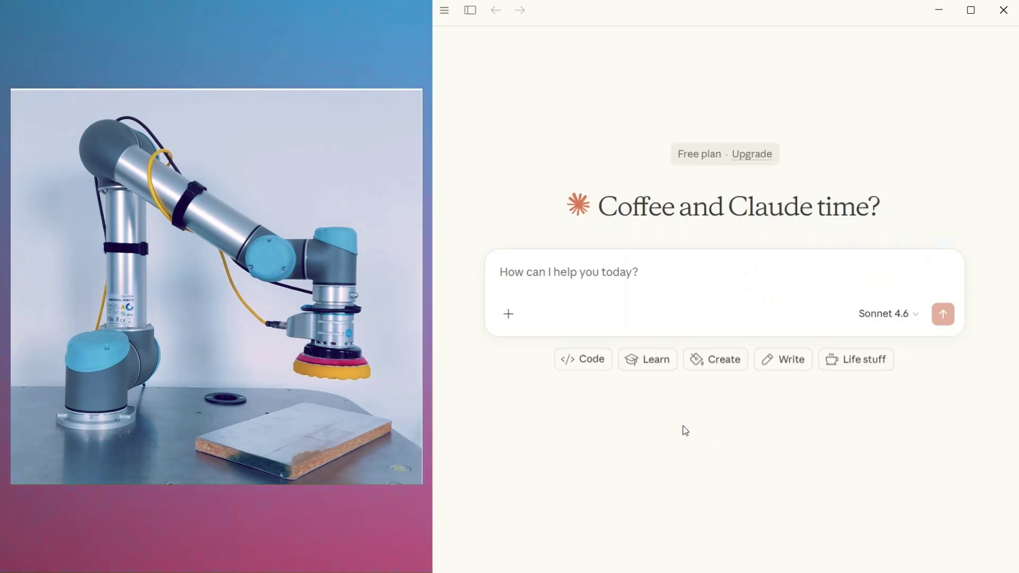
Switch to Claude Desktop and check the robpod-coworker connector's status for the new chat
{"action": "left_click", "coordinate": [508, 314]}
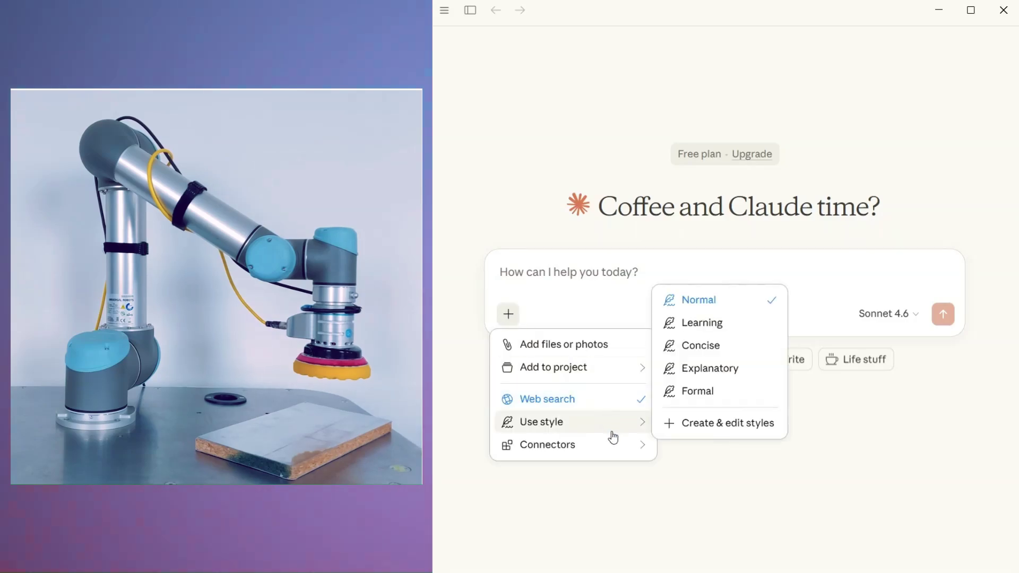
{"action": "mouse_move", "coordinate": [611, 450]}
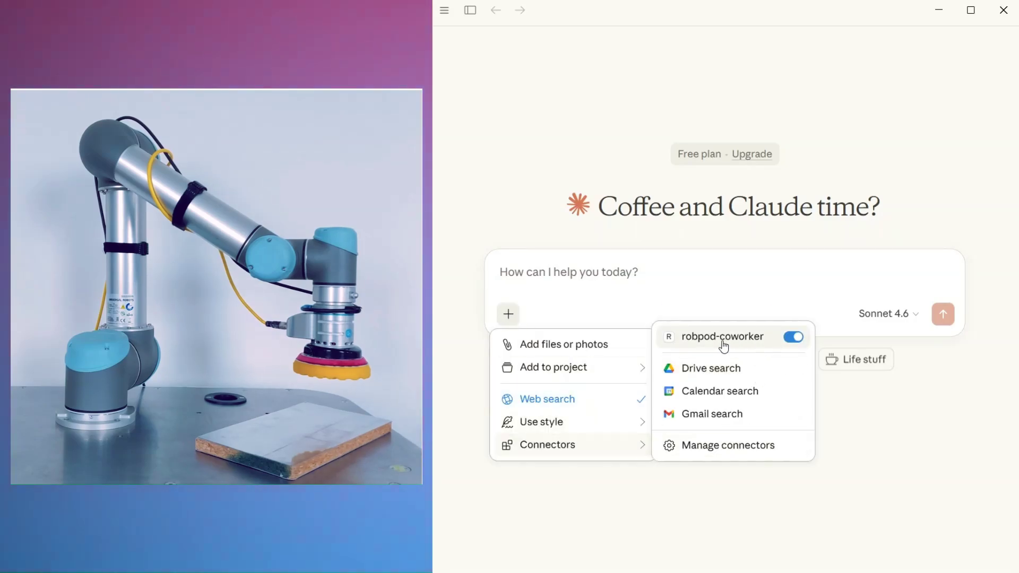
{"action": "left_click", "coordinate": [733, 264]}
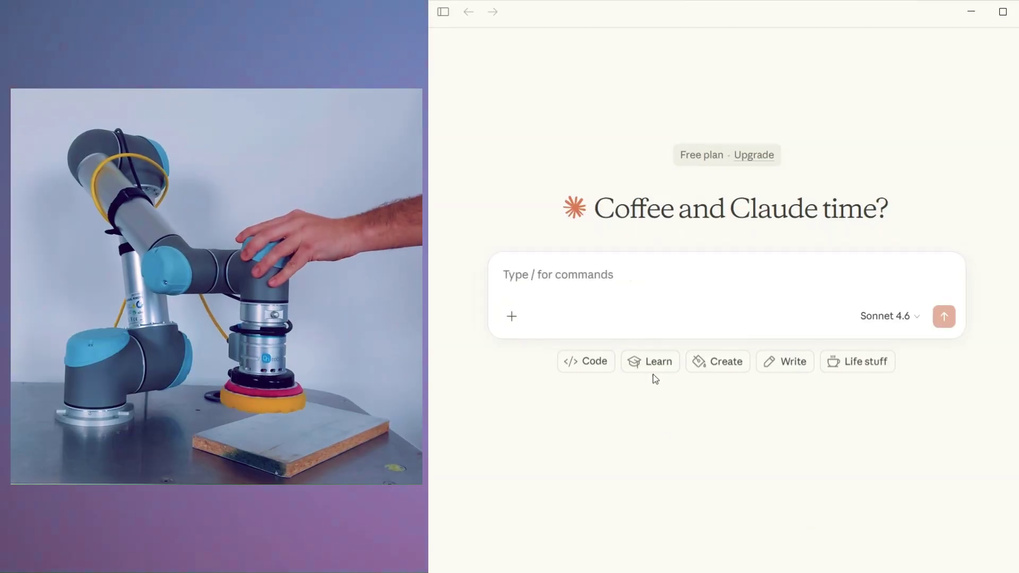
Send Claude the prompts "save current robot position as home" and, with the robot moved, "save this new position as destination"
{"action": "type", "text": "save current"}
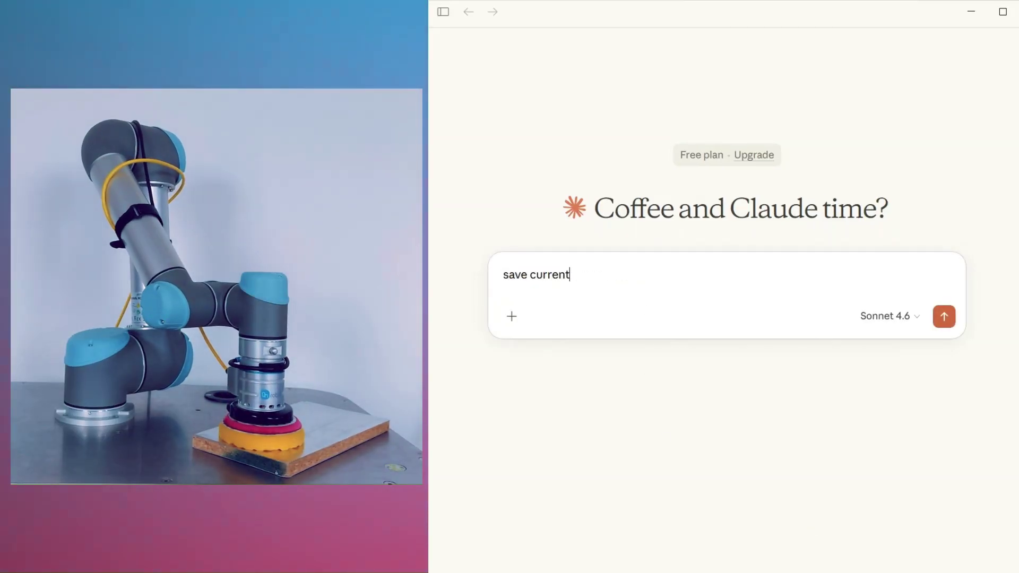
{"action": "type", "text": " robot position as home"}
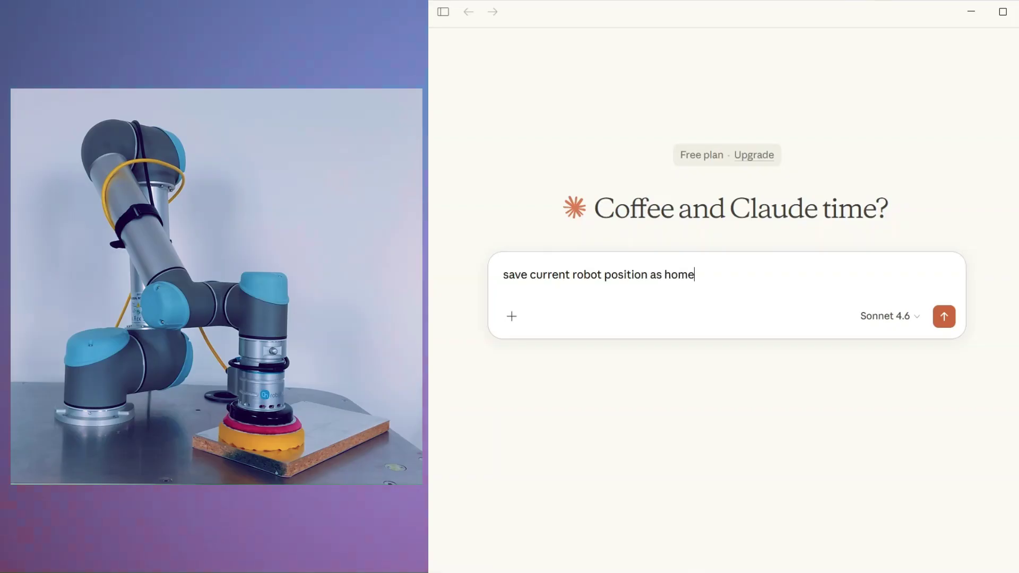
{"action": "key", "text": "Return"}
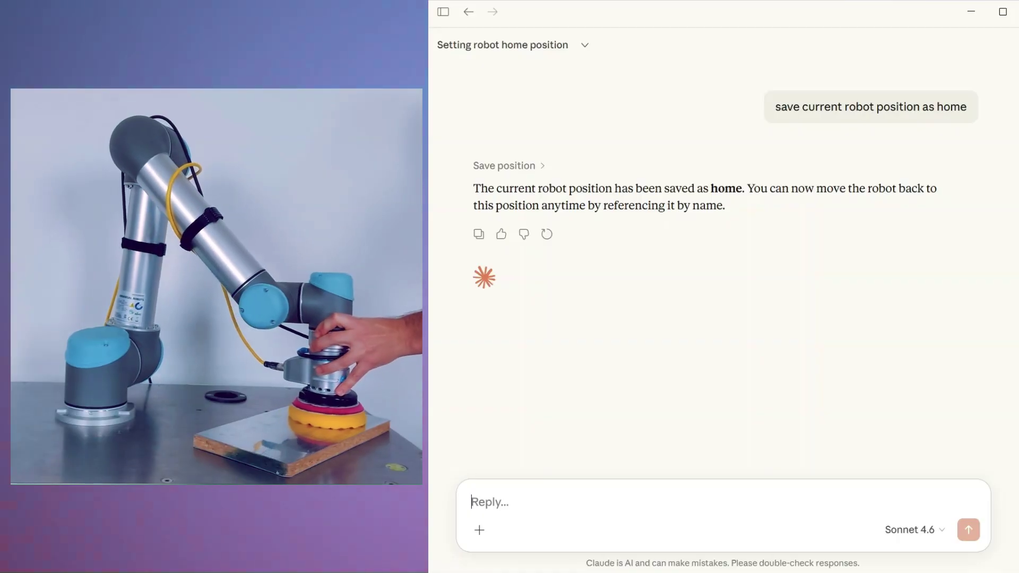
{"action": "type", "text": "save this new position as destination"}
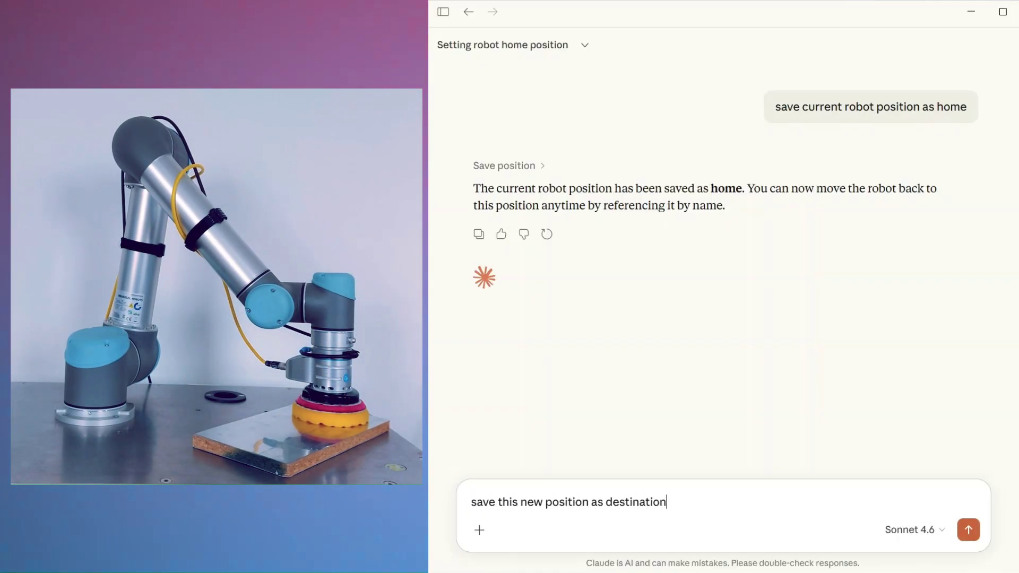
{"action": "key", "text": "Return"}
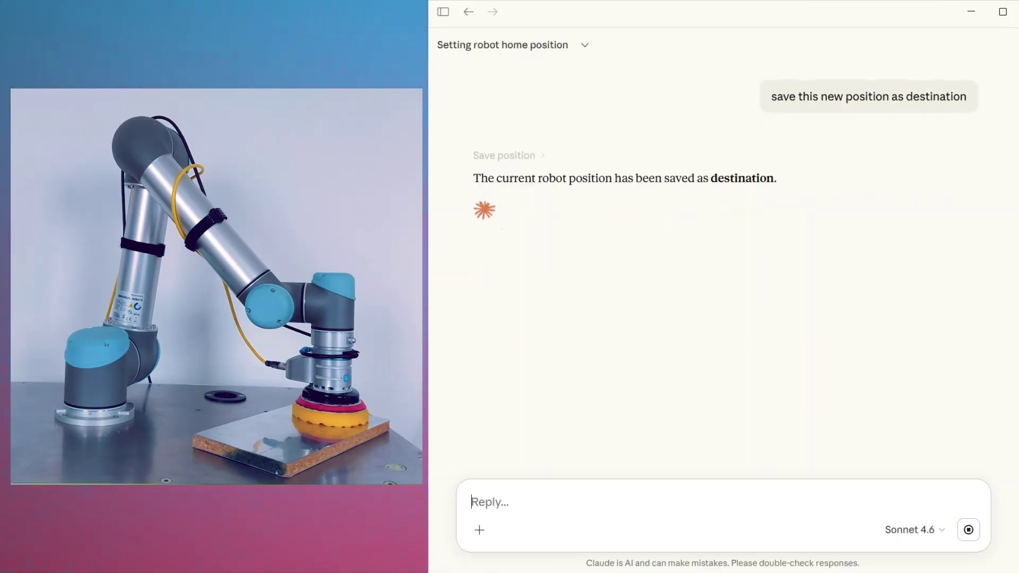
Ask Claude to go to home, turn on the tool, move to destination with a 50 mm radius spiral movement, and turn off the polishing tool
{"action": "type", "text": "now perform"}
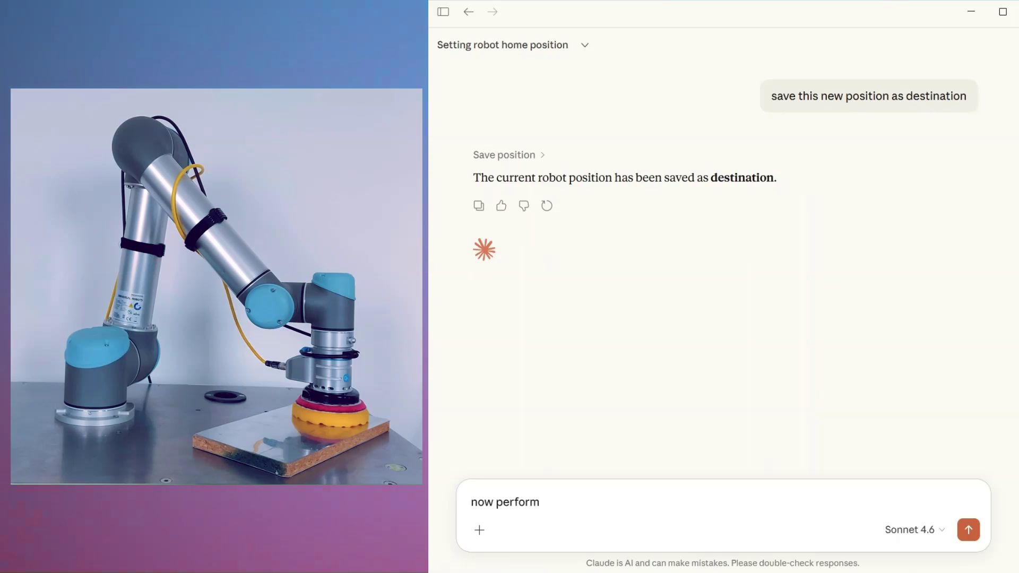
{"action": "type", "text": " this task: go to home"}
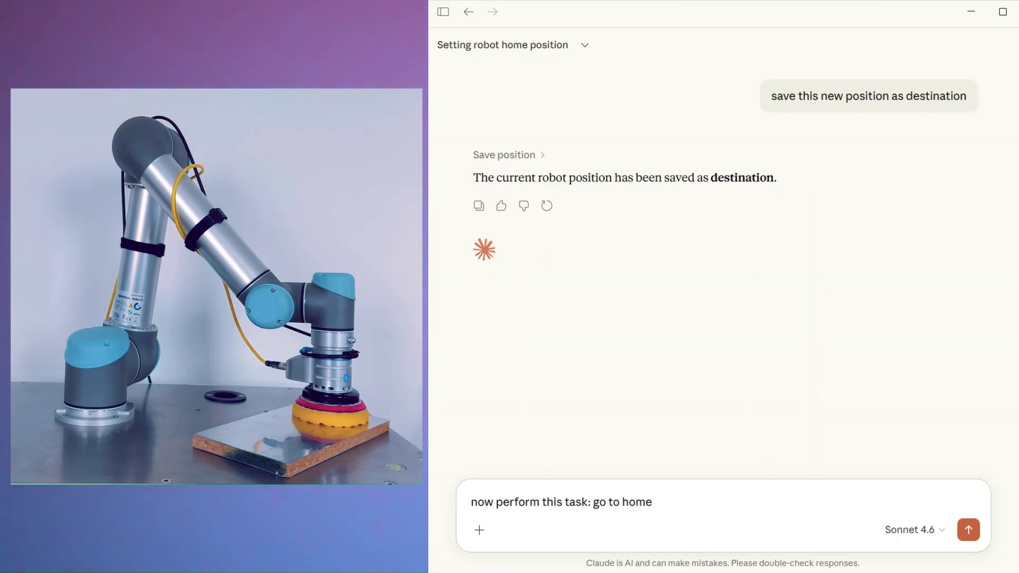
{"action": "type", "text": ", then turn on the too"}
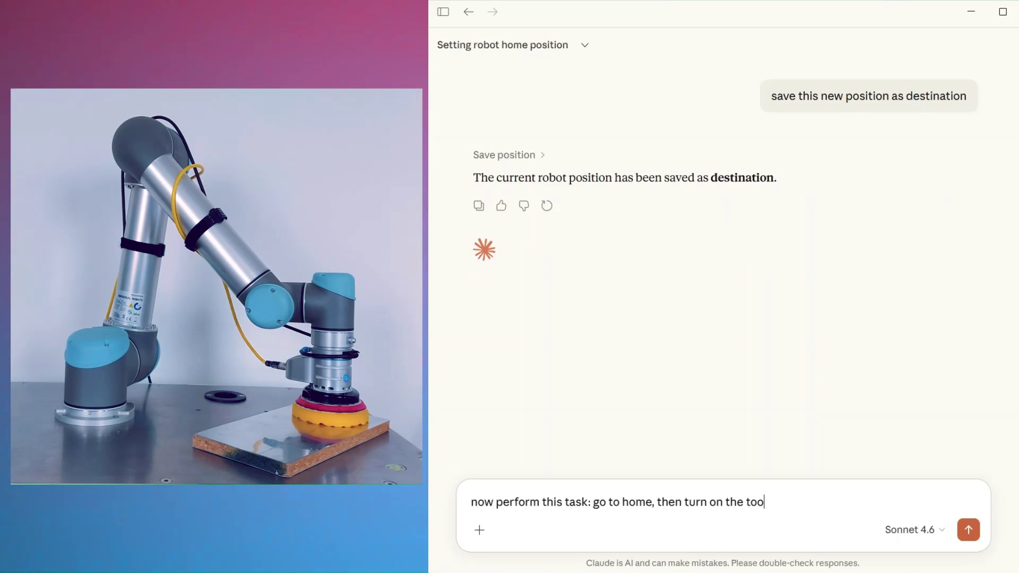
{"action": "type", "text": "l, move to destination with a spiral movement"}
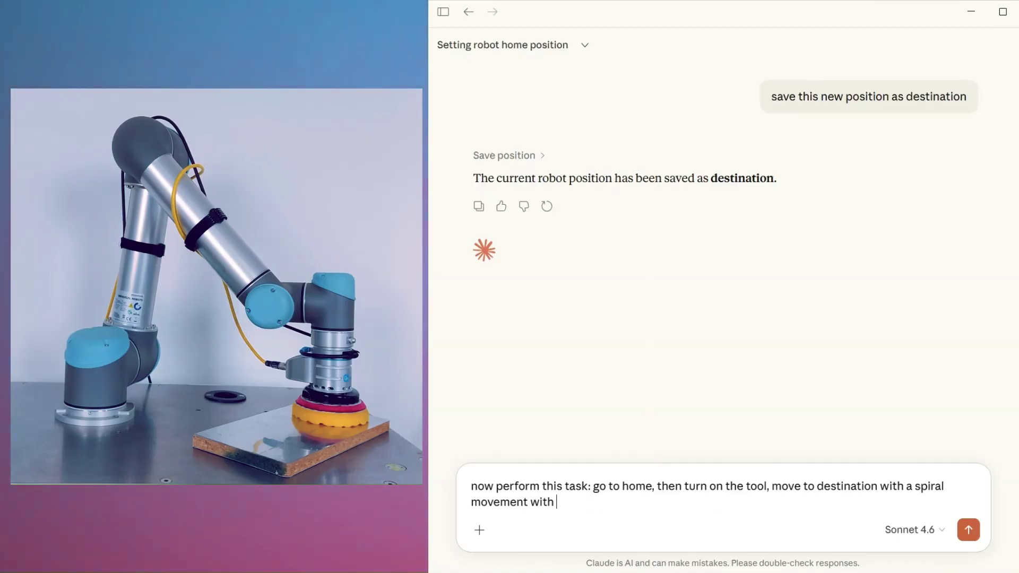
{"action": "type", "text": " with radius 50 mm, finally turn off the pols"}
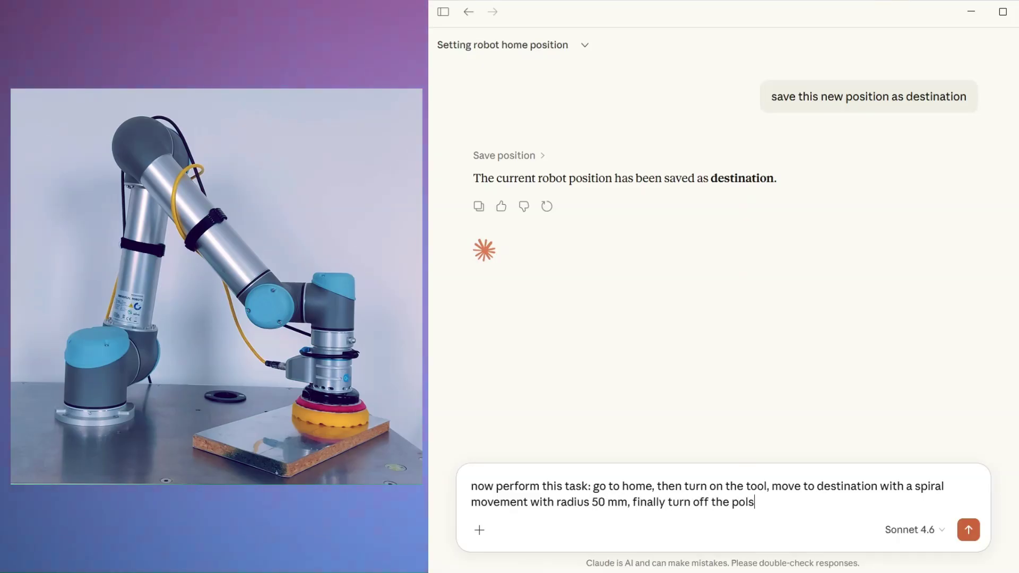
{"action": "key", "text": "BackSpace"}
{"action": "type", "text": "ishing tool"}
{"action": "key", "text": "Return"}
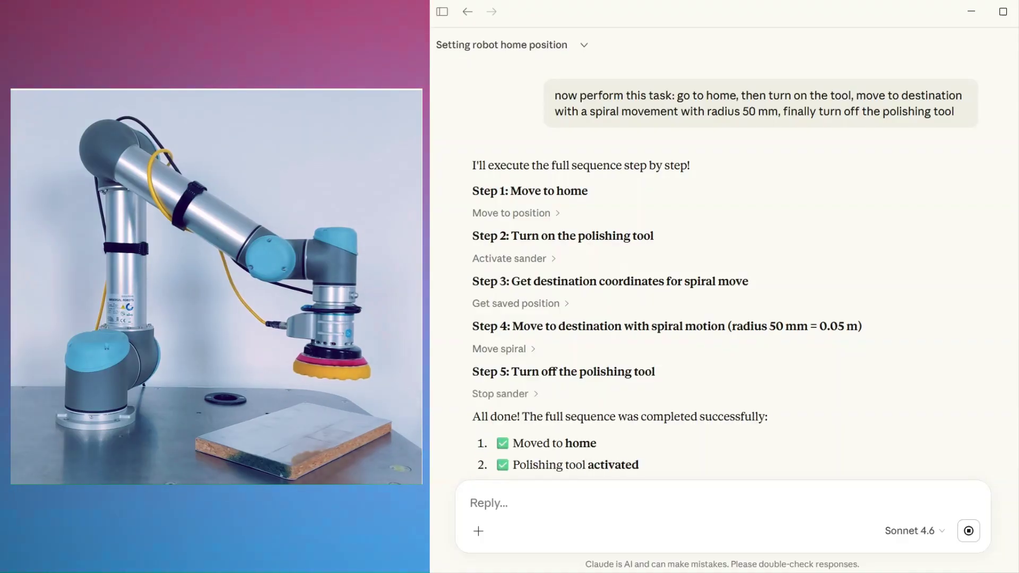
{"action": "scroll", "coordinate": [730, 376], "scroll_direction": "down", "scroll_amount": 3}
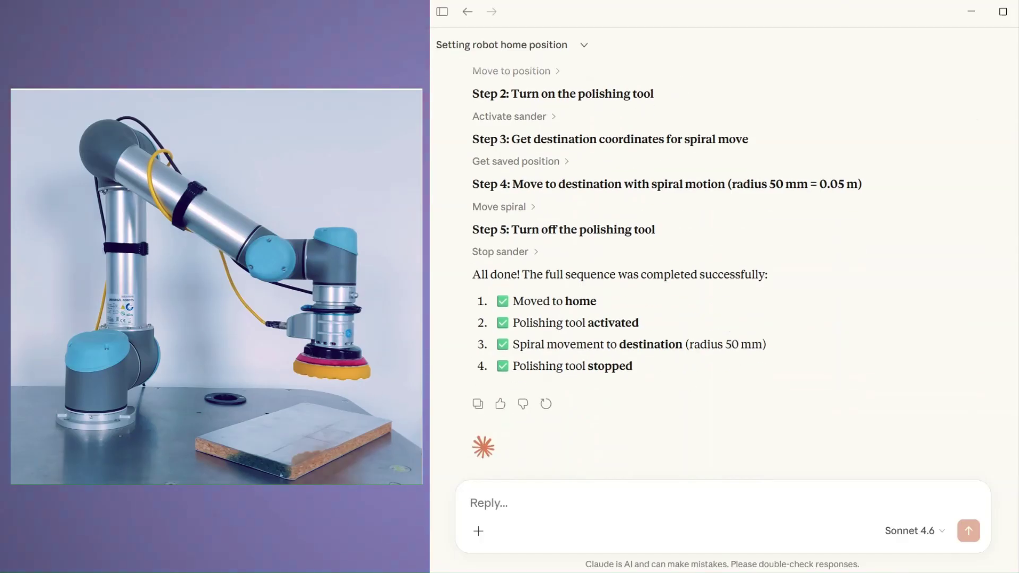